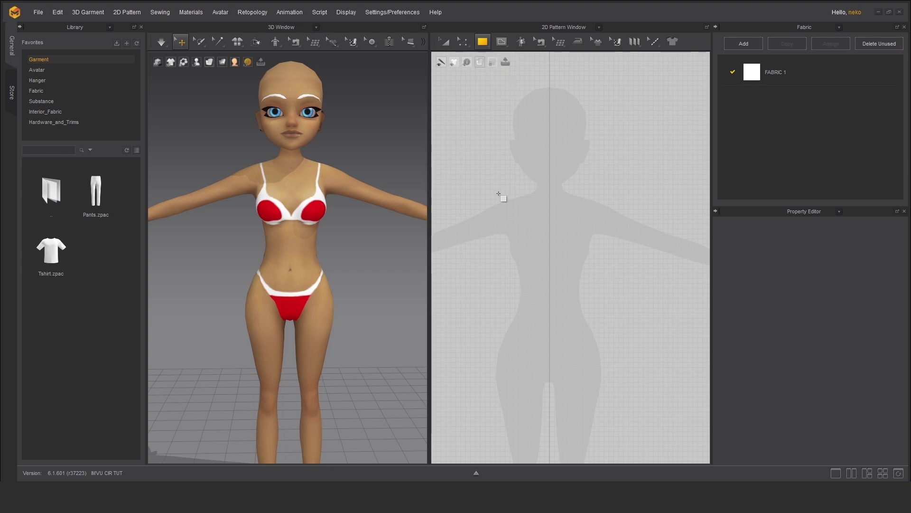
# Step: Draw a rectangular pattern about 103 mm wide over half of the avatar's torso, then add points on its top and outer edges
pyautogui.moveTo(498, 191); pyautogui.dragTo(549, 310)
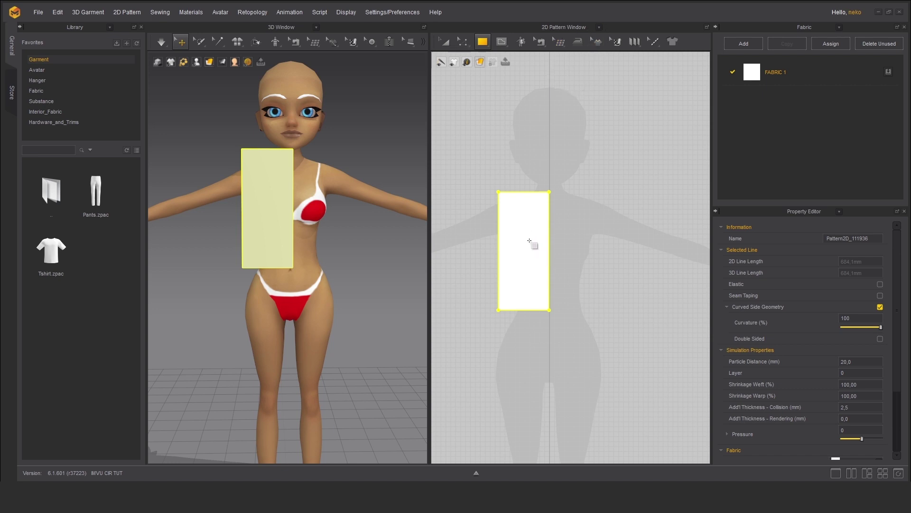
pyautogui.click(465, 46)
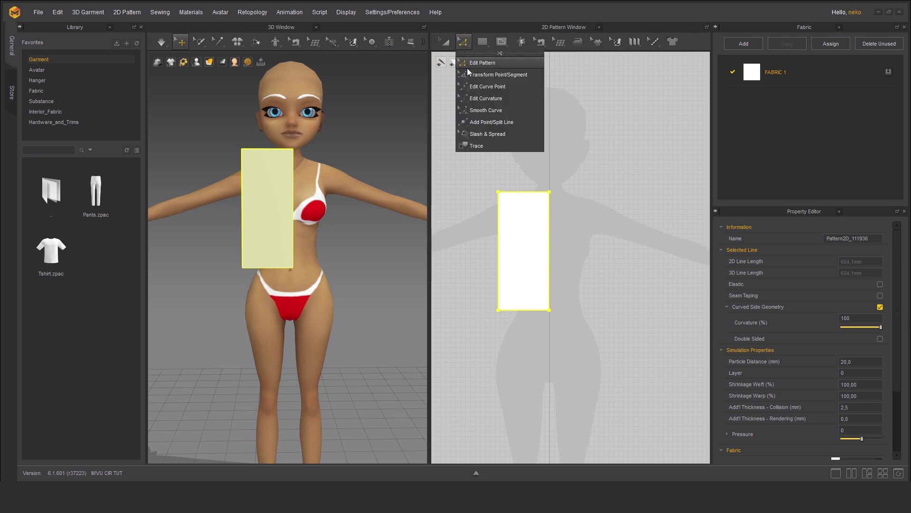
pyautogui.click(494, 124)
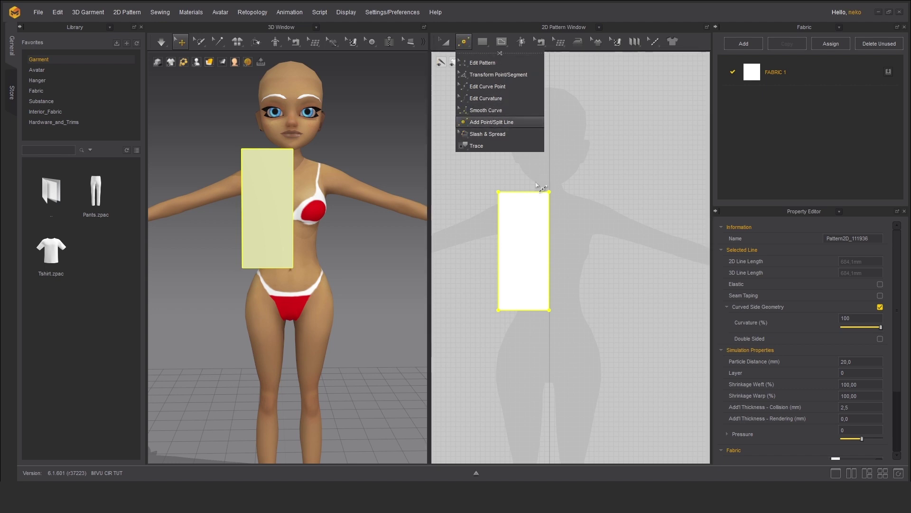
pyautogui.click(523, 191)
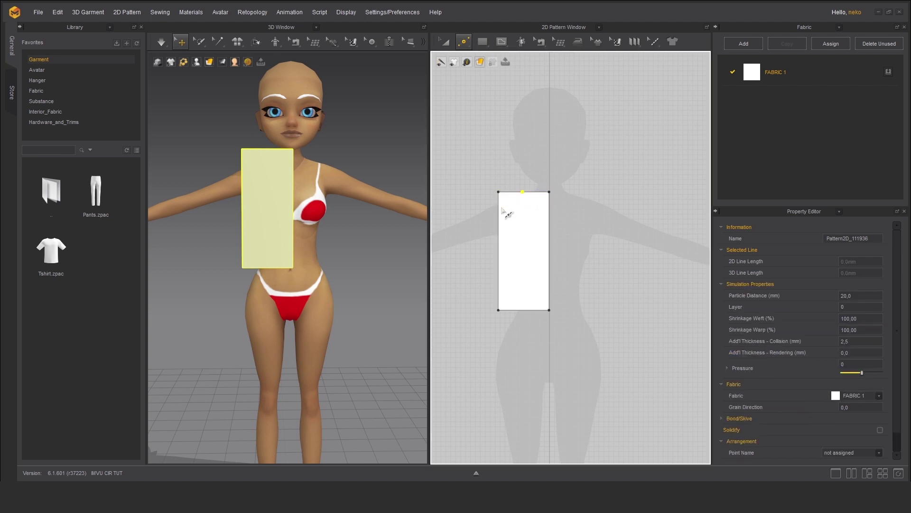
pyautogui.scroll(-2, 526, 227)
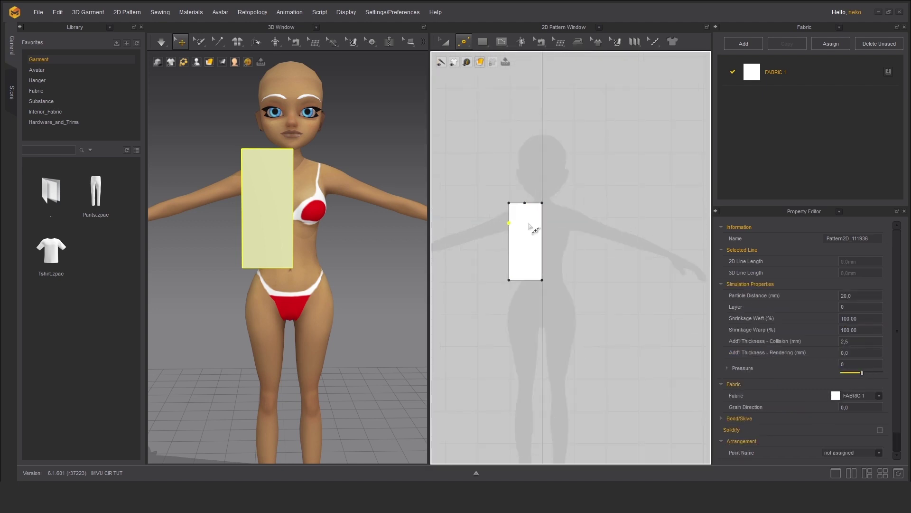
# Step: Curve the inner segment of the top edge into a neckline and the upper outer segment inward into an armhole using Edit Curvature
pyautogui.scroll(5, 527, 225)
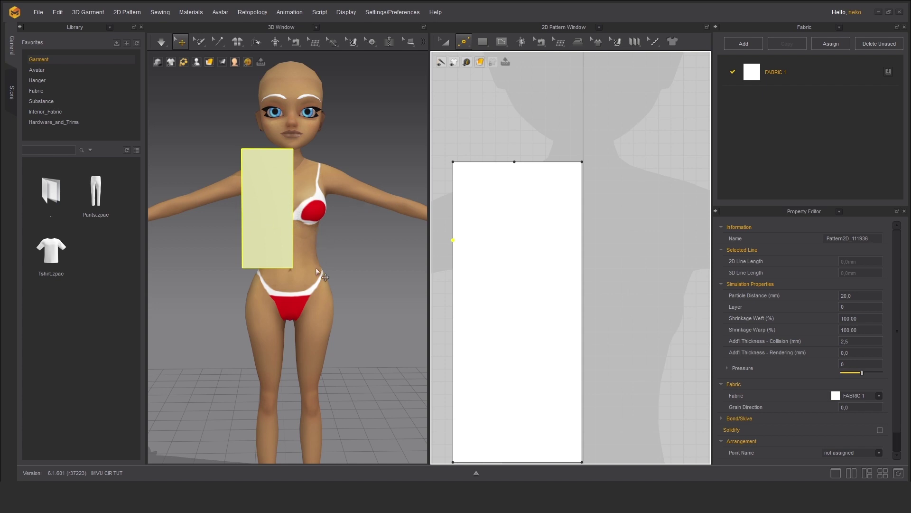
pyautogui.scroll(-1, 325, 277)
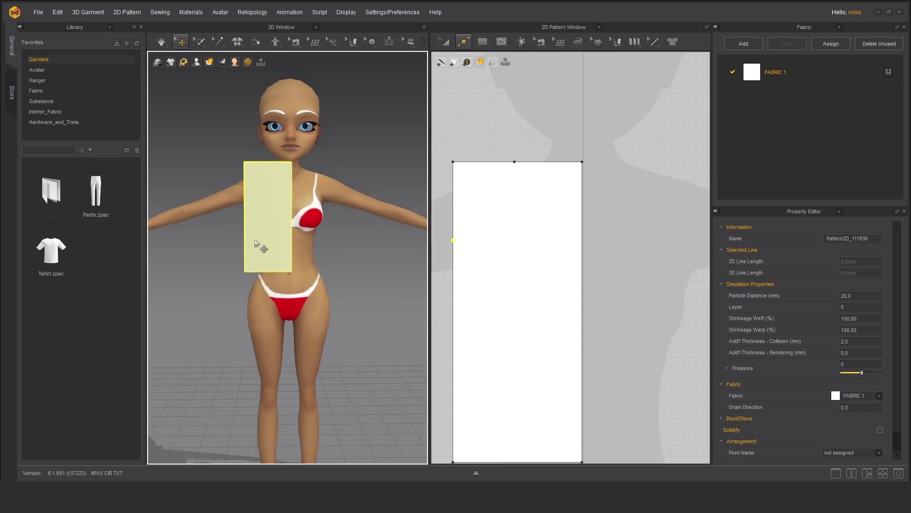
pyautogui.moveTo(258, 248); pyautogui.dragTo(403, 275, button='right')
pyautogui.scroll(-6, 522, 280)
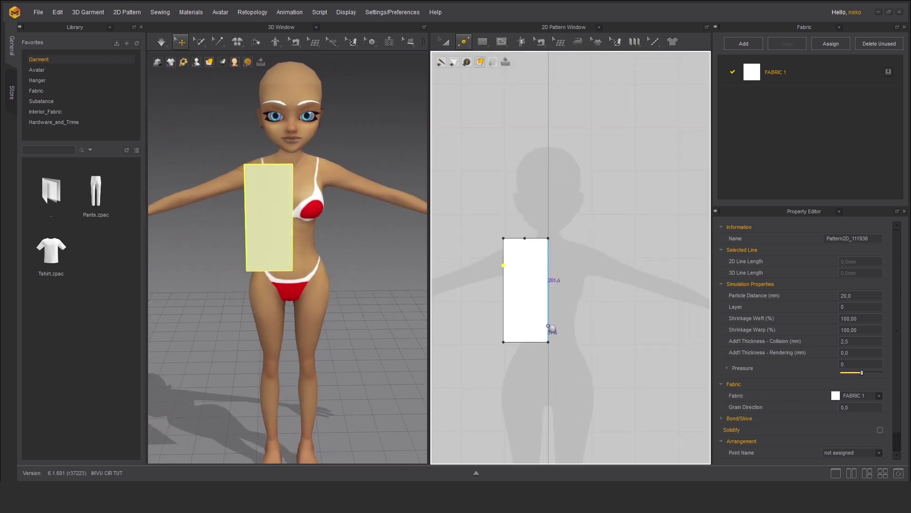
pyautogui.moveTo(549, 329); pyautogui.dragTo(554, 291, button='right')
pyautogui.click(481, 44)
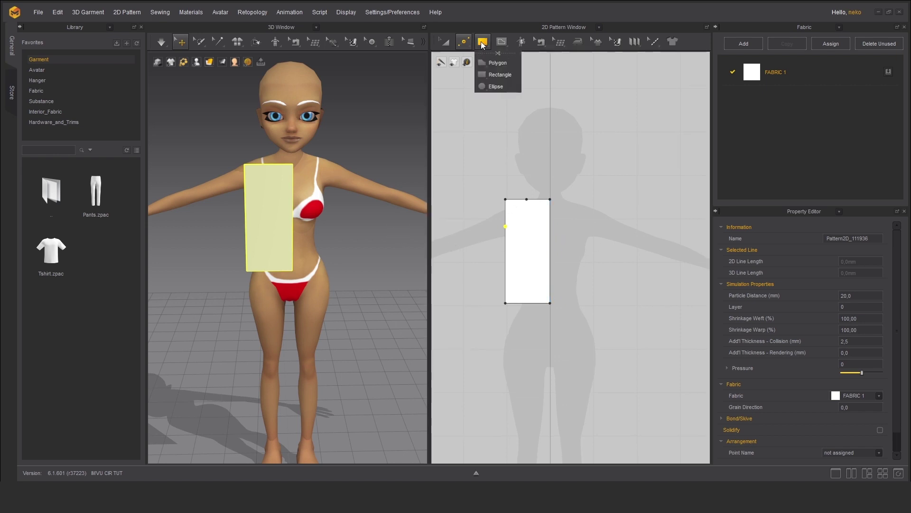
pyautogui.click(465, 49)
pyautogui.moveTo(465, 41); pyautogui.dragTo(485, 99)
pyautogui.scroll(5, 538, 212)
pyautogui.moveTo(553, 184); pyautogui.dragTo(549, 207)
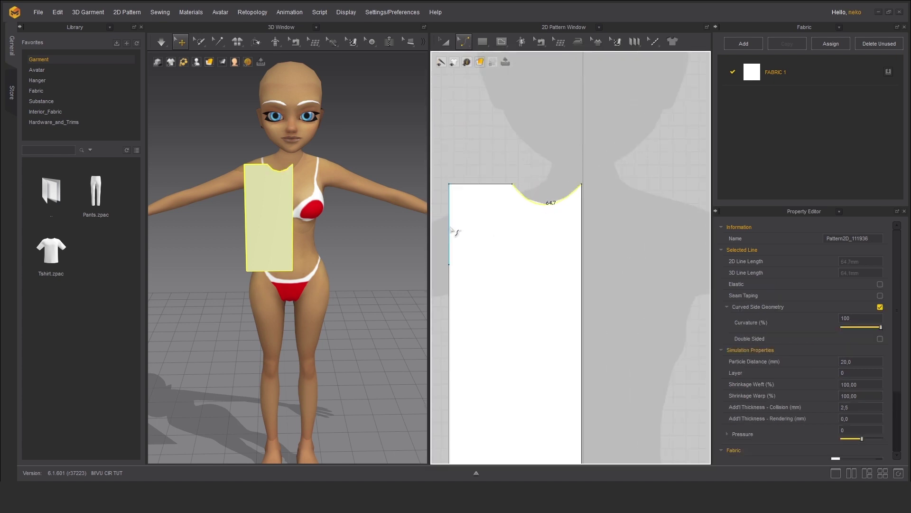
pyautogui.moveTo(452, 230); pyautogui.dragTo(465, 229)
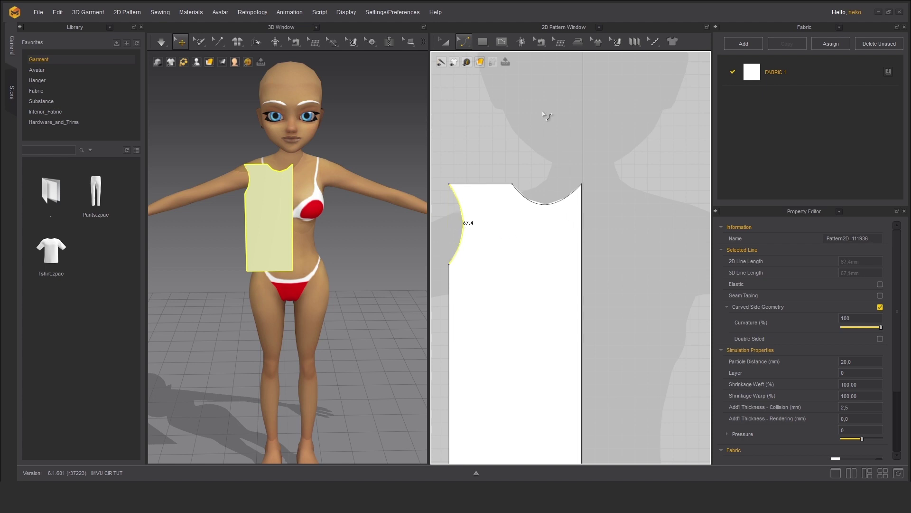
# Step: Lower the neckline's centre point along the symmetry line and adjust its curve handle to form a deeper scooped neckline
pyautogui.click(463, 41)
pyautogui.click(477, 63)
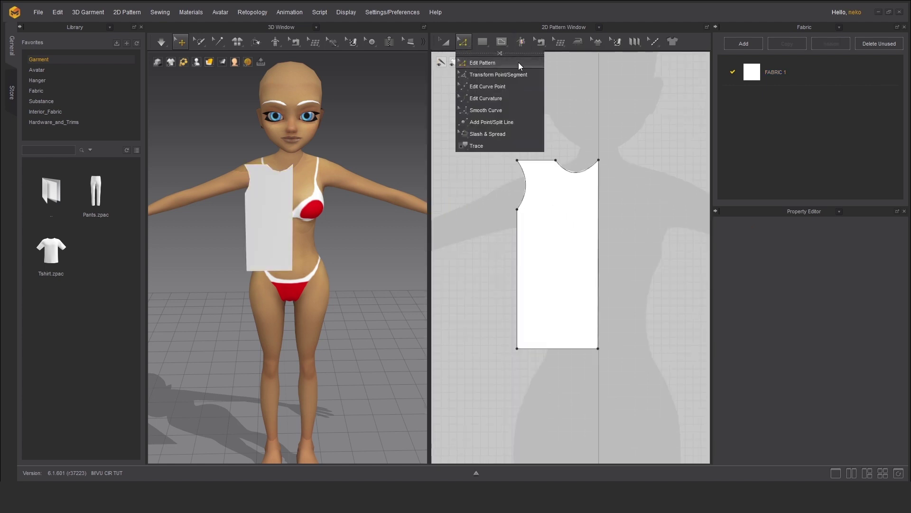
pyautogui.click(518, 62)
pyautogui.click(599, 161)
pyautogui.scroll(5, 600, 169)
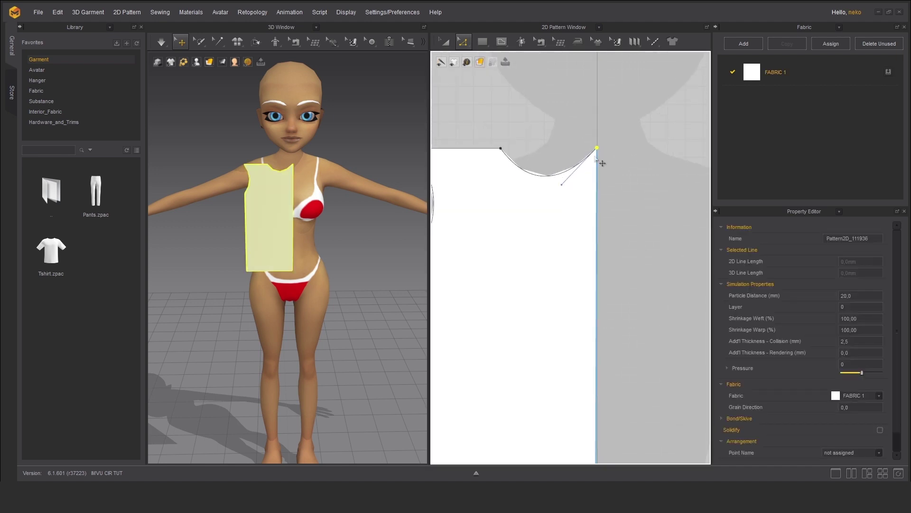
pyautogui.moveTo(598, 149); pyautogui.dragTo(591, 216)
pyautogui.moveTo(556, 254); pyautogui.dragTo(510, 232)
pyautogui.moveTo(592, 218); pyautogui.dragTo(597, 218)
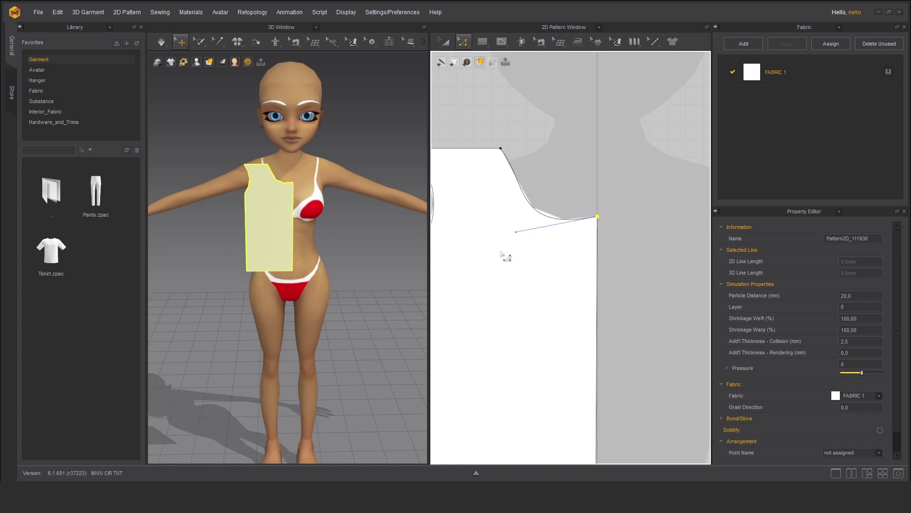
# Step: Slope the shoulder by moving its outer point inward and down, and pull the underarm point and outer hem corner inward
pyautogui.scroll(-5, 505, 255)
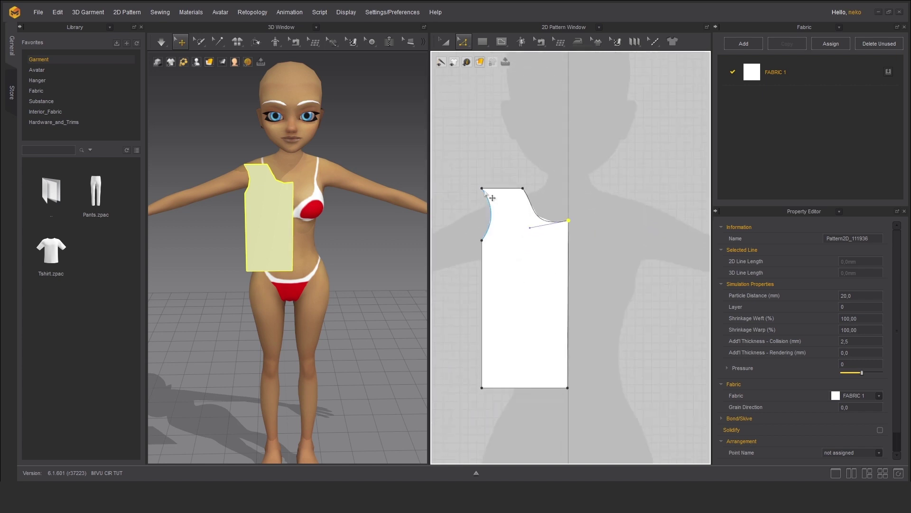
pyautogui.moveTo(482, 188); pyautogui.dragTo(496, 197)
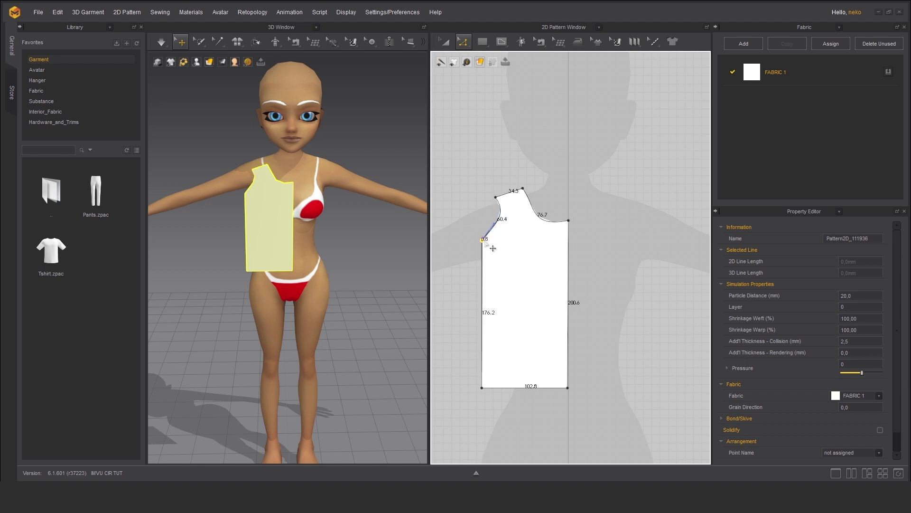
pyautogui.moveTo(484, 241); pyautogui.dragTo(498, 250)
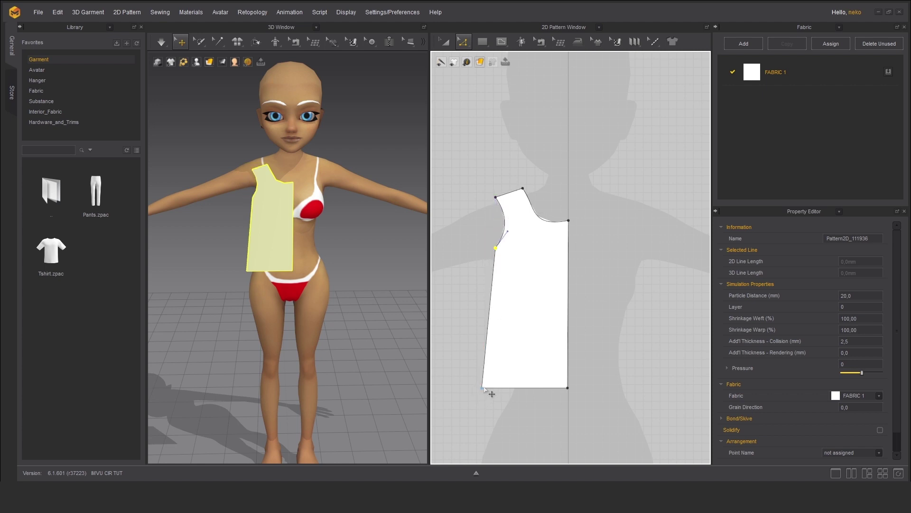
pyautogui.moveTo(491, 393); pyautogui.dragTo(515, 393)
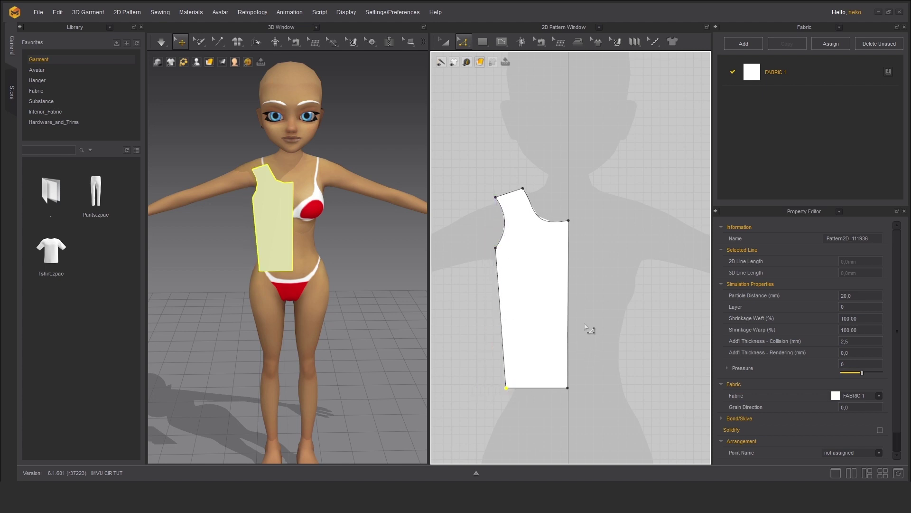
# Step: Unfold the half pattern across its centre edge using Unfold Symmetric Editing (with Sewing)
pyautogui.click(460, 45)
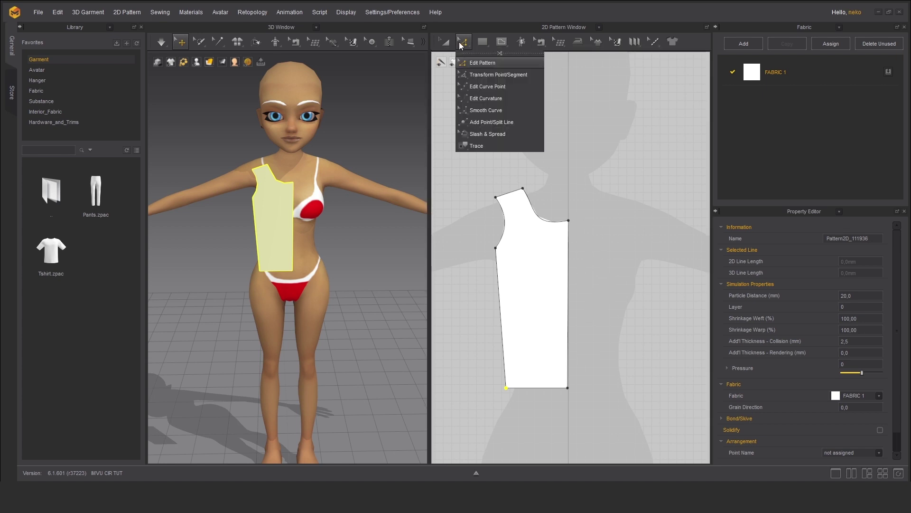
pyautogui.click(482, 63)
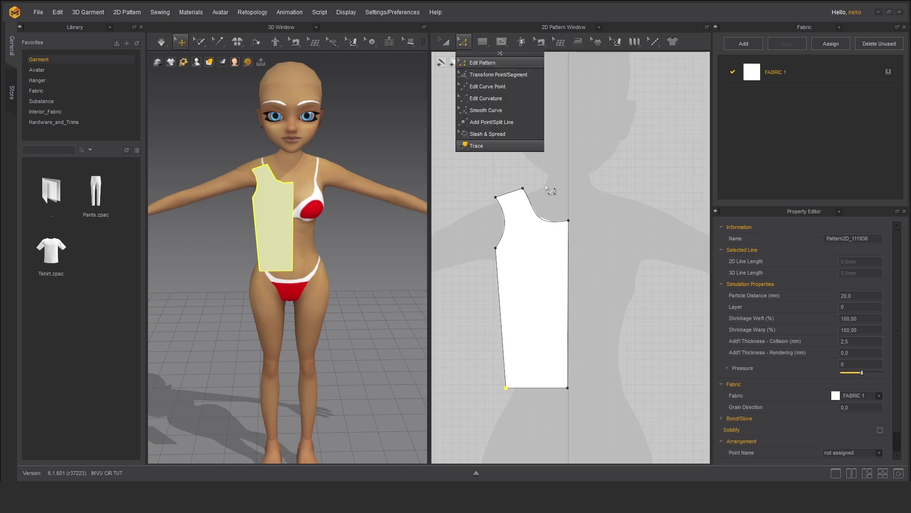
pyautogui.click(569, 303)
pyautogui.scroll(-3, 567, 297)
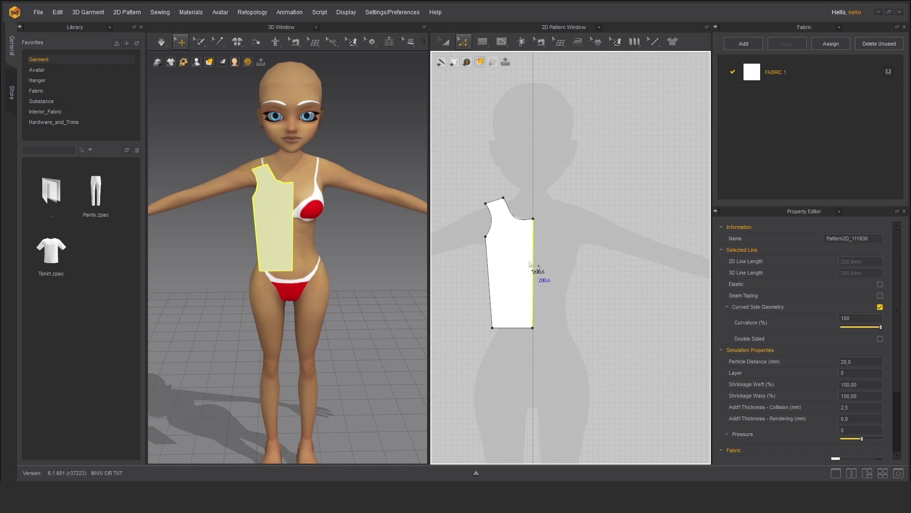
pyautogui.rightClick(530, 260)
pyautogui.click(533, 260)
pyautogui.rightClick(533, 258)
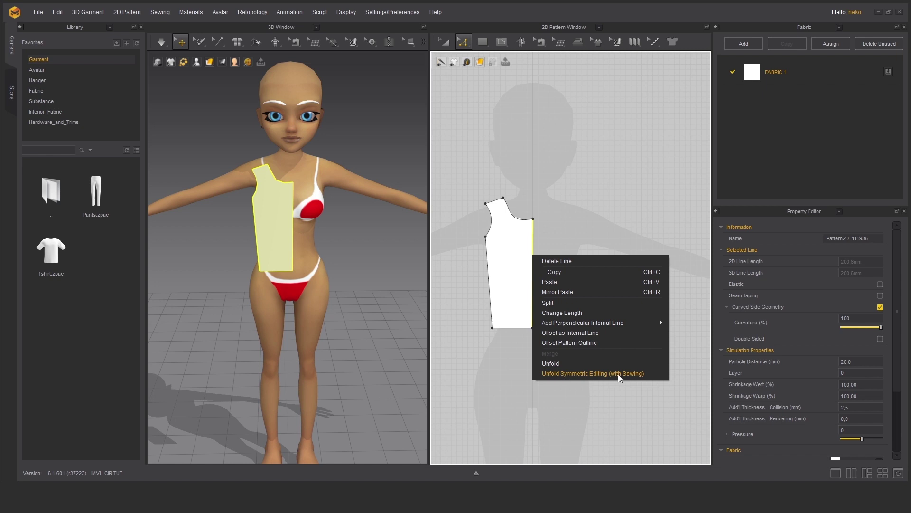
pyautogui.click(630, 373)
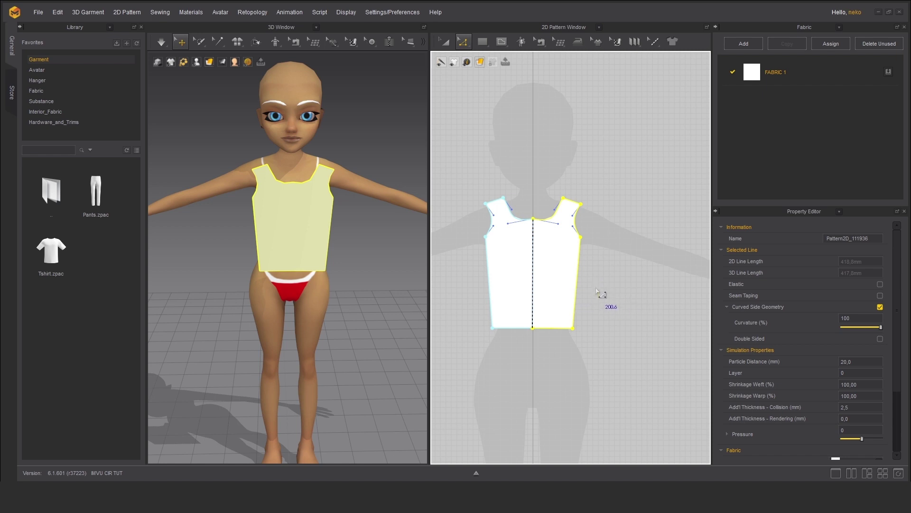
# Step: Raise the curve handle of the centre neck point with Edit Pattern to smooth the symmetric neckline into a rounder curve
pyautogui.scroll(-1, 607, 304)
pyautogui.scroll(-1, 593, 307)
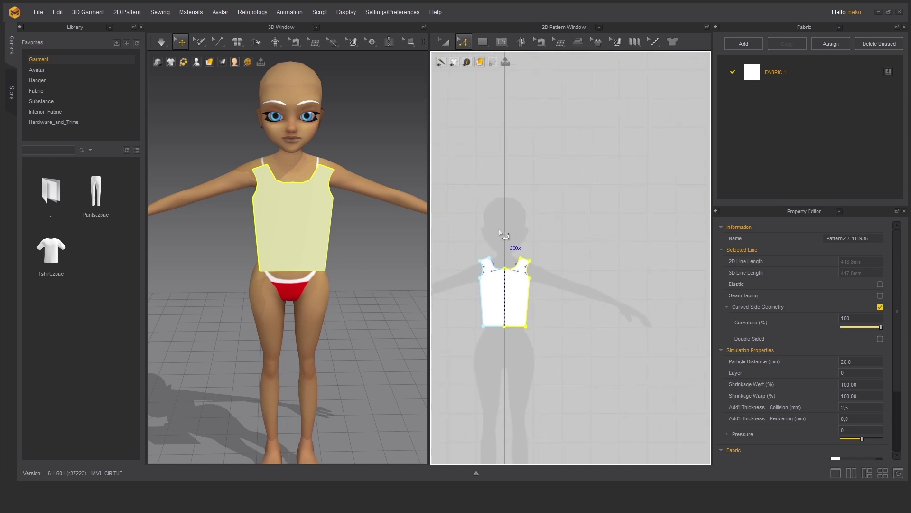
pyautogui.scroll(2, 474, 268)
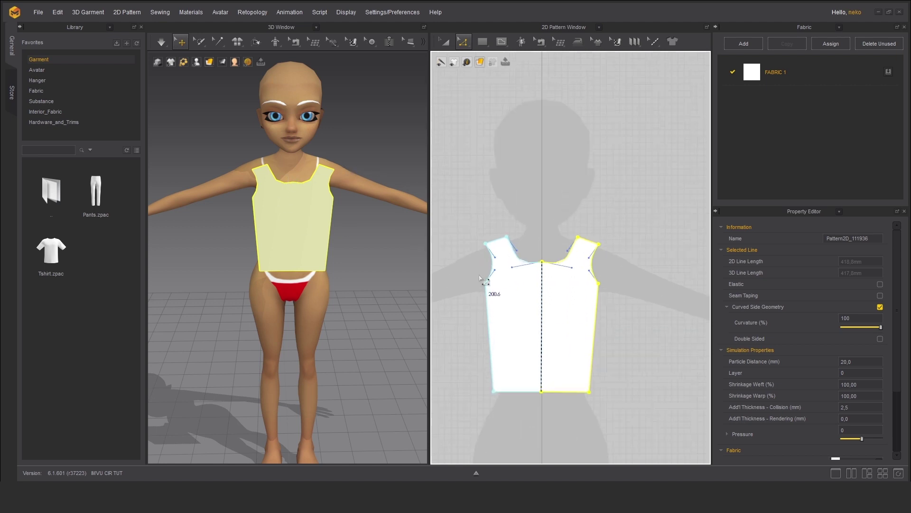
pyautogui.scroll(2, 546, 261)
pyautogui.click(466, 45)
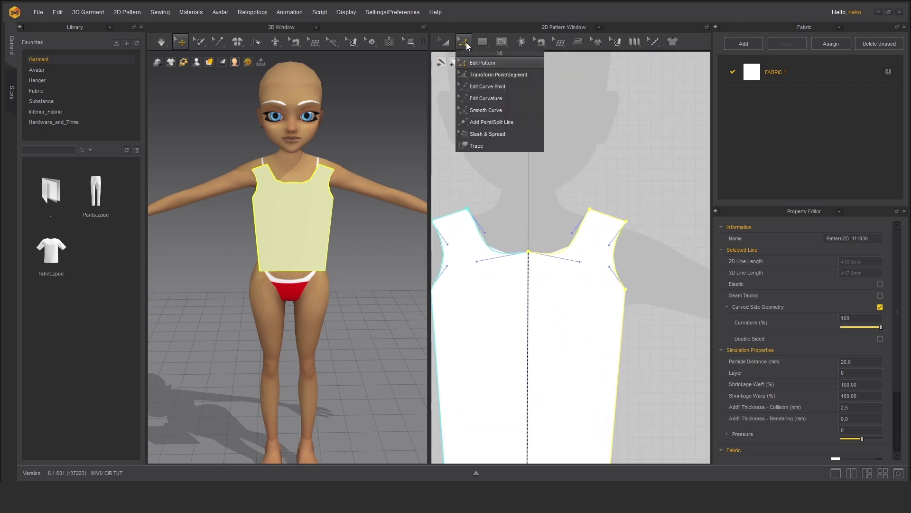
pyautogui.click(486, 61)
pyautogui.click(528, 253)
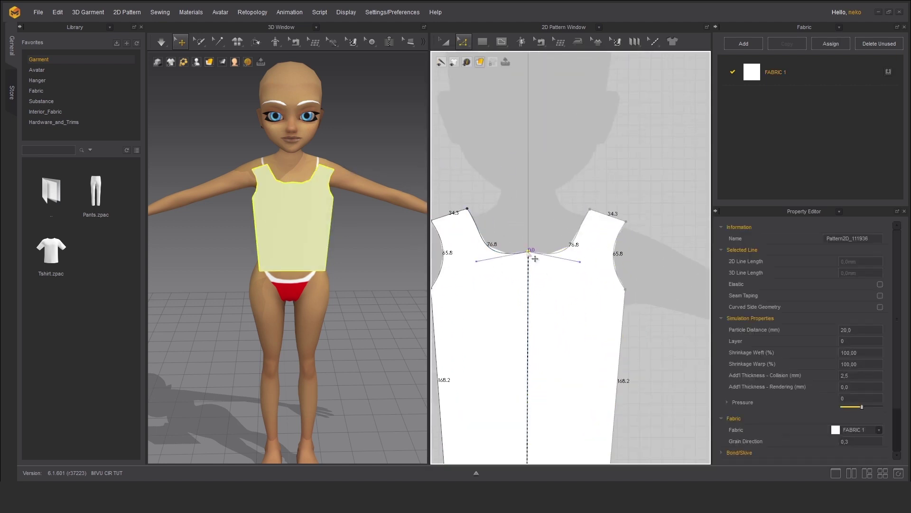
pyautogui.moveTo(476, 262)
pyautogui.mouseDown()
pyautogui.moveTo(471, 239)
pyautogui.moveTo(483, 245)
pyautogui.mouseUp()
pyautogui.click(534, 212)
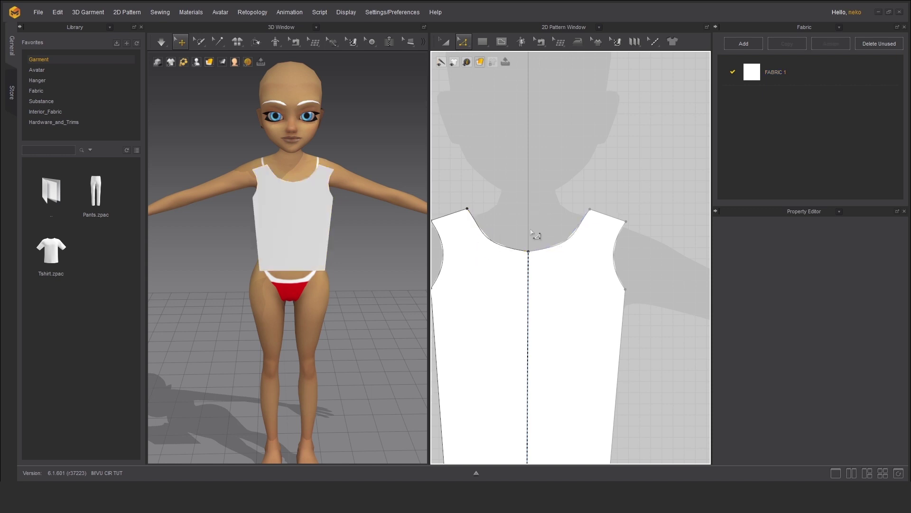
# Step: Copy the whole front bodice pattern and paste the duplicate beside the avatar silhouette in the 2D pattern window
pyautogui.scroll(-4, 531, 231)
pyautogui.click(445, 41)
pyautogui.click(550, 283)
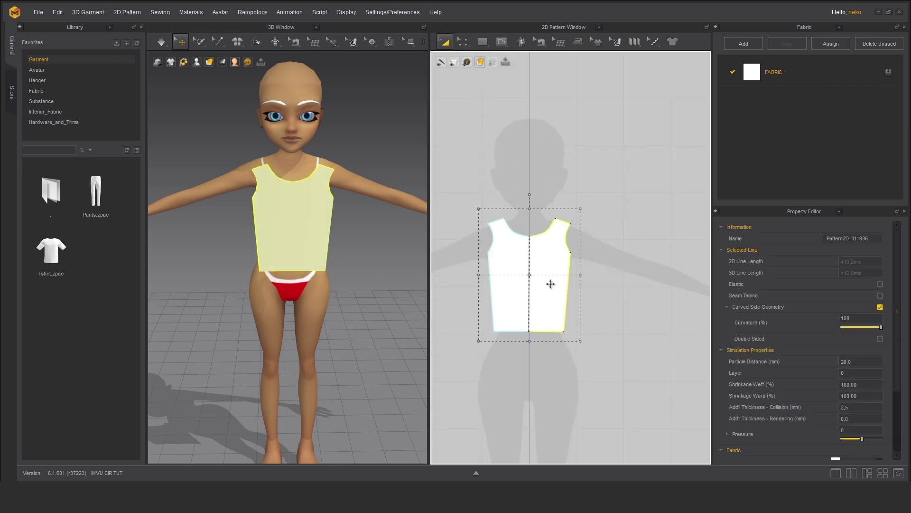
pyautogui.rightClick(551, 285)
pyautogui.click(580, 39)
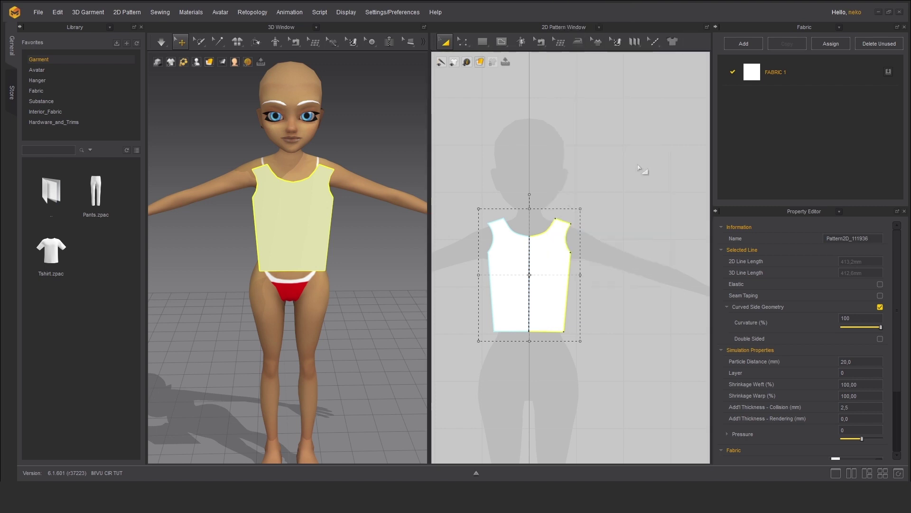
pyautogui.rightClick(678, 268)
pyautogui.click(699, 275)
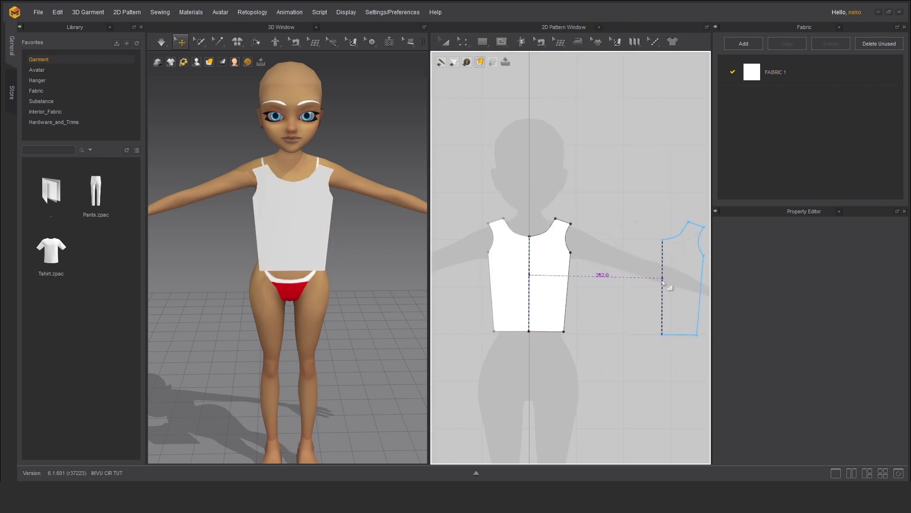
pyautogui.click(606, 256)
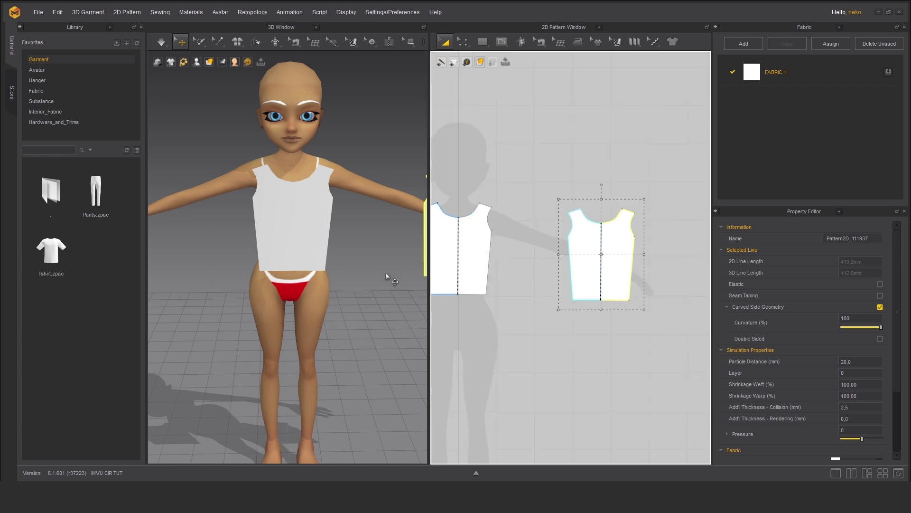
# Step: Move the duplicated bodice piece behind the avatar's back in the 3D window
pyautogui.moveTo(385, 272); pyautogui.dragTo(288, 280, button='middle')
pyautogui.moveTo(396, 270); pyautogui.dragTo(392, 305, button='right')
pyautogui.moveTo(393, 309); pyautogui.dragTo(302, 303, button='middle')
pyautogui.moveTo(279, 223); pyautogui.dragTo(349, 242)
pyautogui.moveTo(349, 244); pyautogui.dragTo(172, 195, button='right')
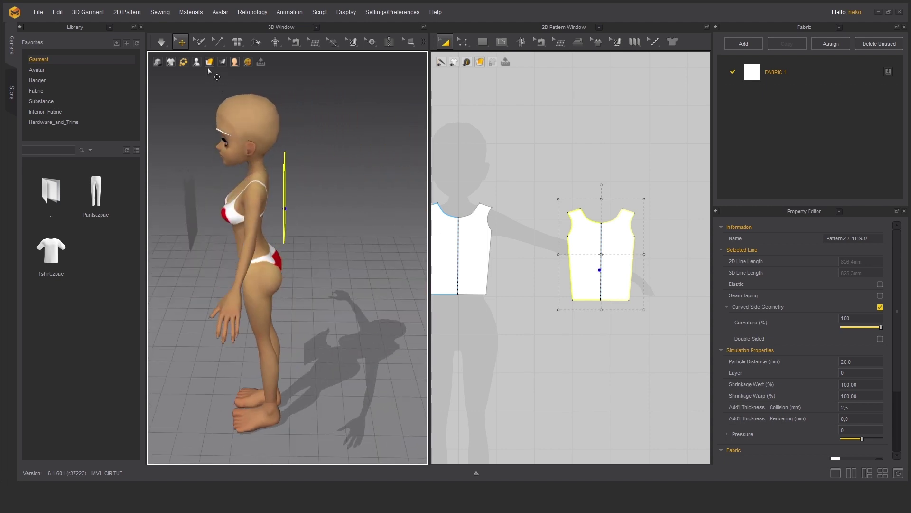
# Step: Flip the normal of the duplicated bodice piece behind the avatar's back so its outer face points outward
pyautogui.moveTo(197, 66)
pyautogui.moveTo(317, 179); pyautogui.dragTo(262, 240, button='right')
pyautogui.scroll(3, 356, 234)
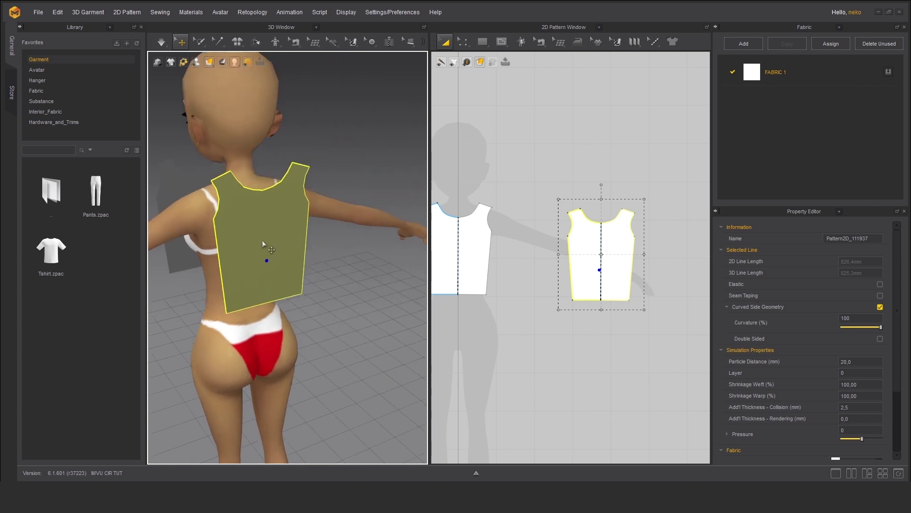
pyautogui.rightClick(263, 240)
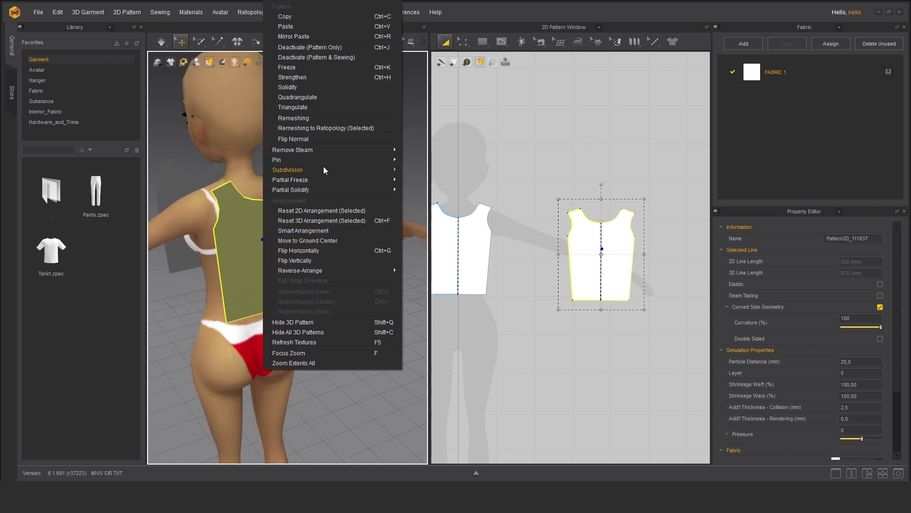
pyautogui.click(314, 140)
# Step: Move the front and back bodice pieces closer to the avatar's torso in the 3D window
pyautogui.moveTo(292, 137); pyautogui.dragTo(407, 168, button='right')
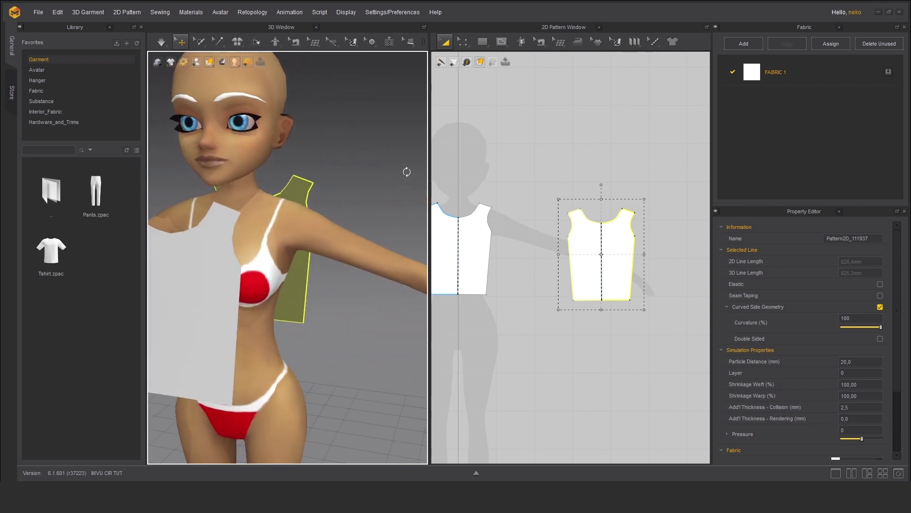
pyautogui.scroll(-2, 330, 244)
pyautogui.moveTo(343, 252); pyautogui.dragTo(308, 270, button='right')
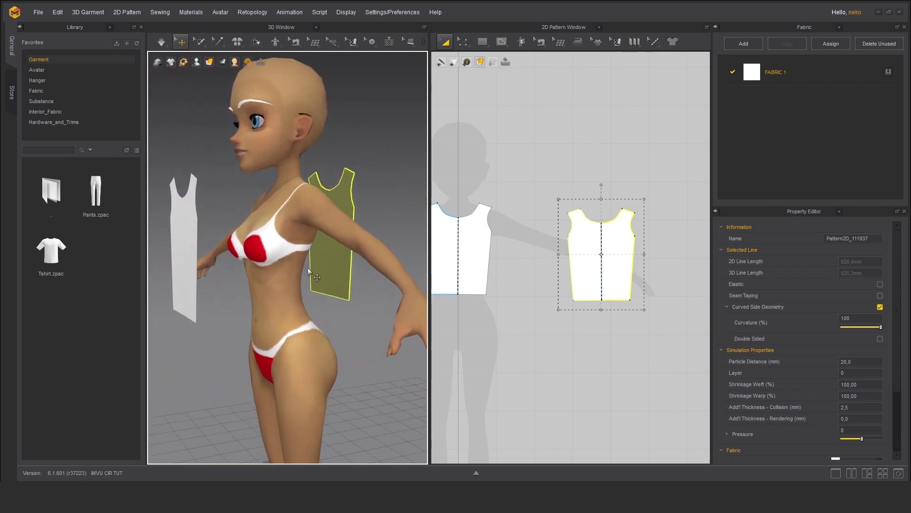
pyautogui.moveTo(192, 269); pyautogui.dragTo(235, 266)
pyautogui.click(335, 269)
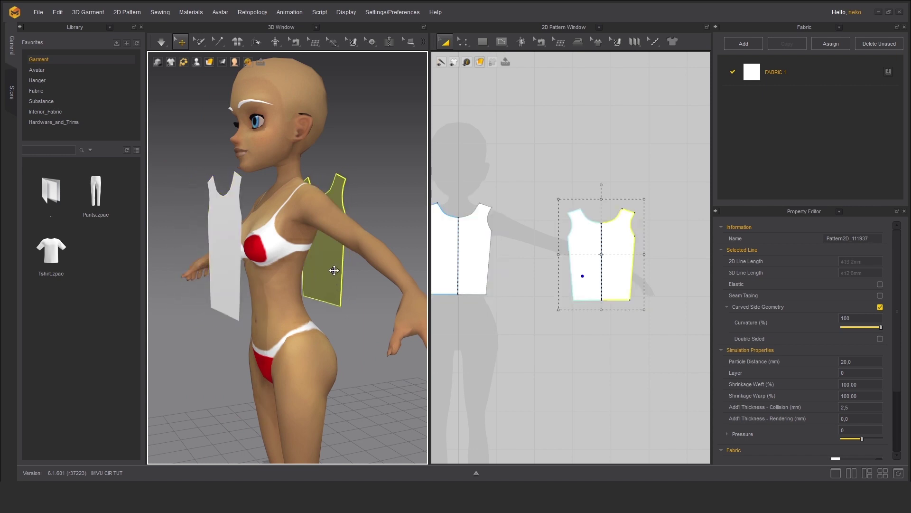
# Step: Set the 3D garment display to Wireframe on Surface
pyautogui.press('2')
pyautogui.click(209, 63)
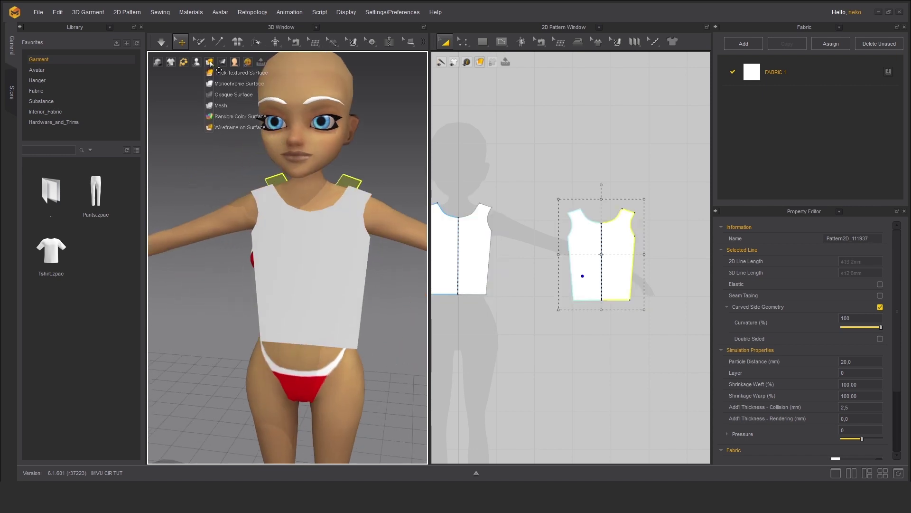
pyautogui.click(219, 127)
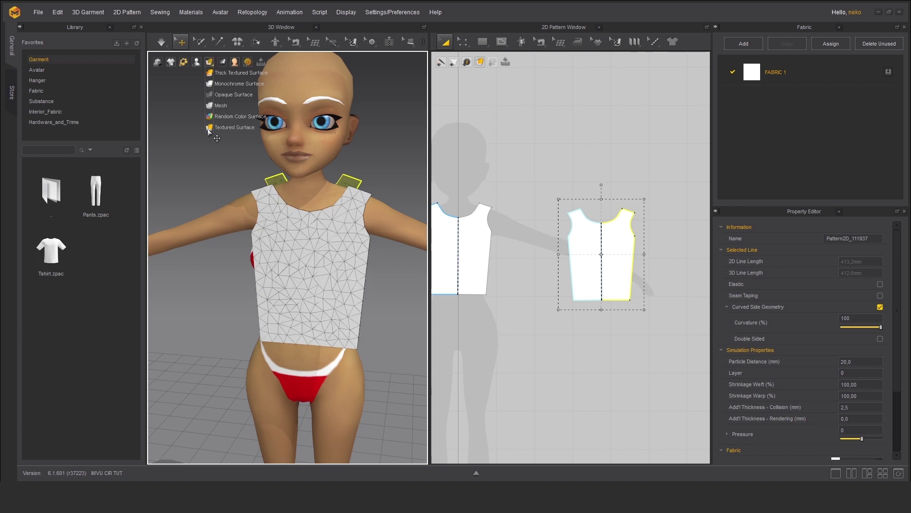
# Step: Adjust the front bodice piece's position so it sits just in front of the avatar's chest
pyautogui.moveTo(223, 137); pyautogui.dragTo(319, 271, button='right')
pyautogui.press('2')
pyautogui.moveTo(312, 269); pyautogui.dragTo(304, 266)
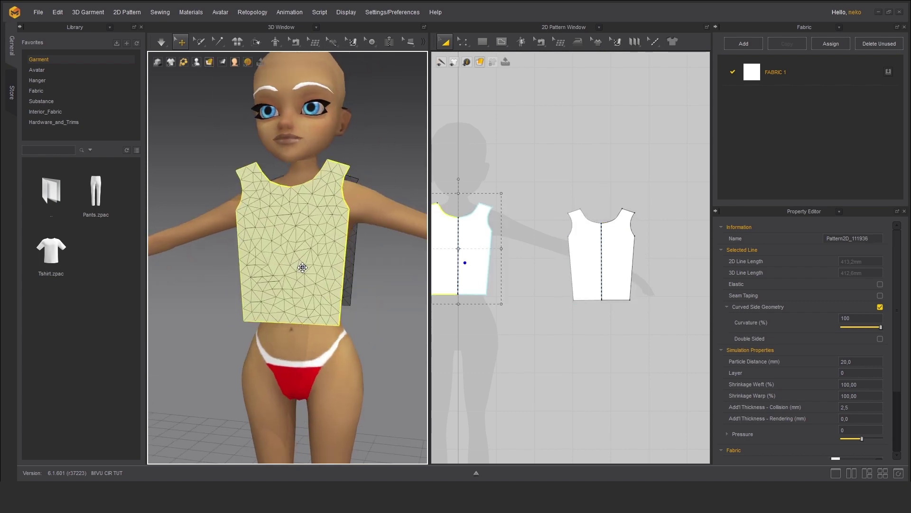
pyautogui.moveTo(266, 262); pyautogui.dragTo(352, 277, button='right')
pyautogui.moveTo(311, 271); pyautogui.dragTo(292, 272)
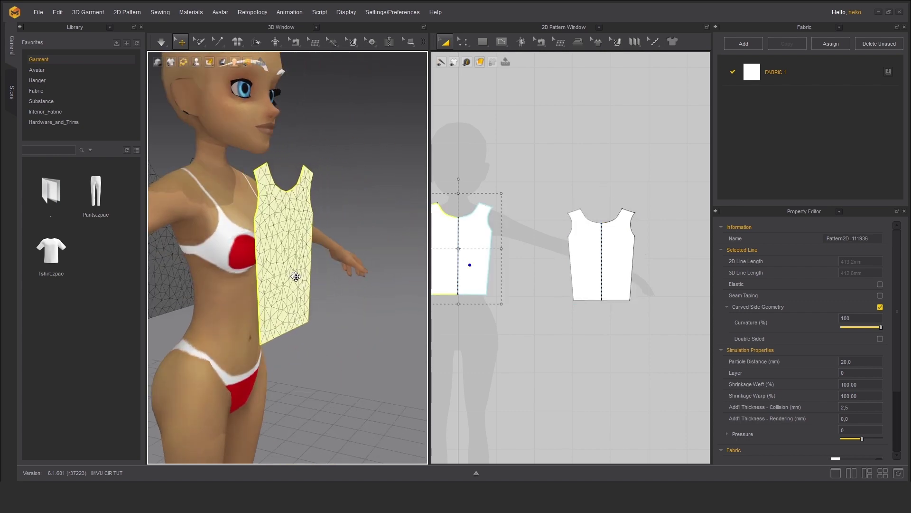
# Step: Apply Remeshing to the front bodice piece to convert its triangular mesh into quads
pyautogui.moveTo(359, 278); pyautogui.dragTo(312, 279, button='right')
pyautogui.scroll(-2, 306, 269)
pyautogui.moveTo(276, 241); pyautogui.dragTo(286, 245, button='right')
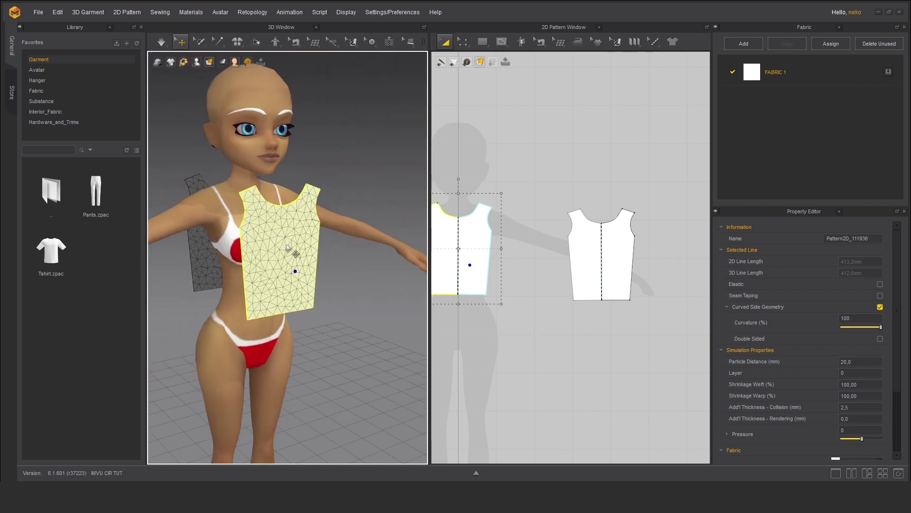
pyautogui.rightClick(285, 246)
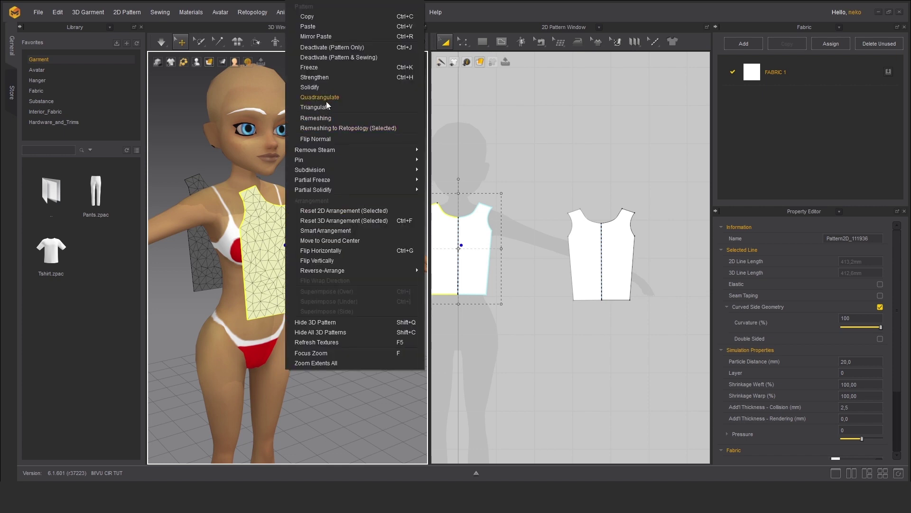
pyautogui.click(320, 119)
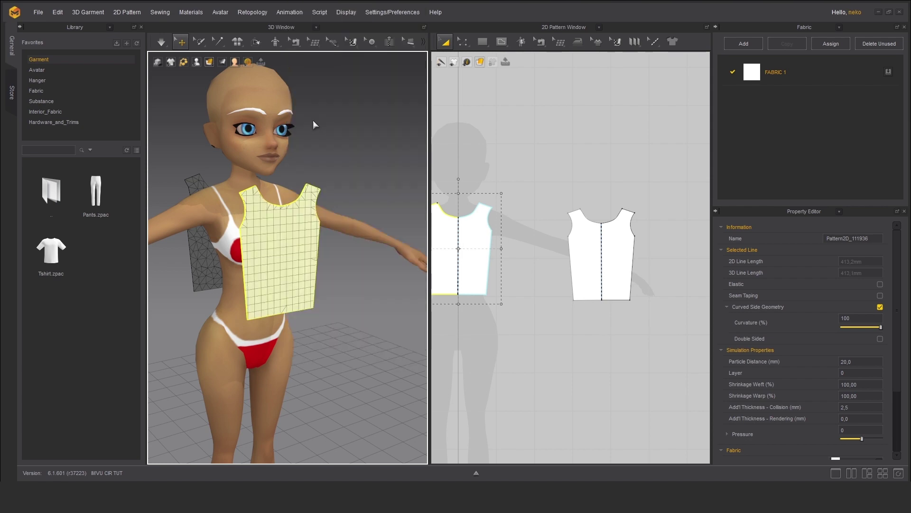
# Step: Apply Remeshing to the back bodice piece to give it a quad mesh
pyautogui.moveTo(327, 263); pyautogui.dragTo(361, 268, button='right')
pyautogui.click(368, 264)
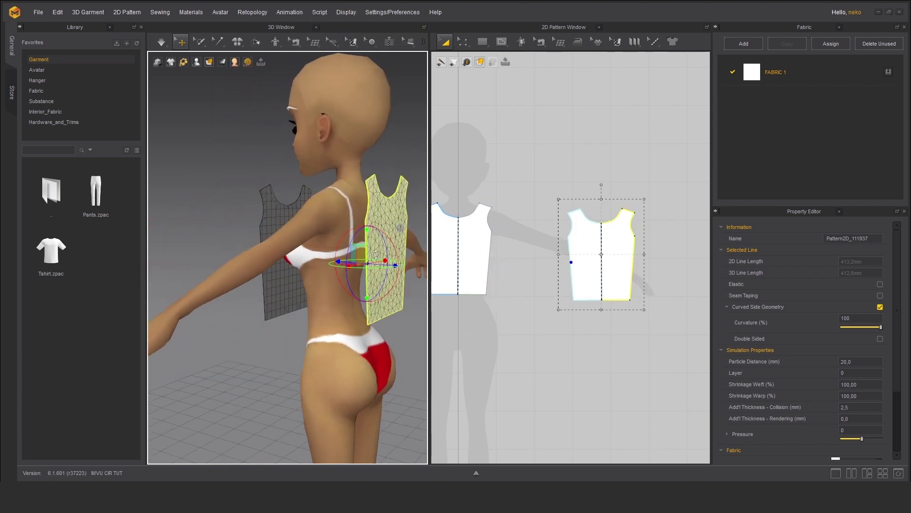
pyautogui.rightClick(376, 263)
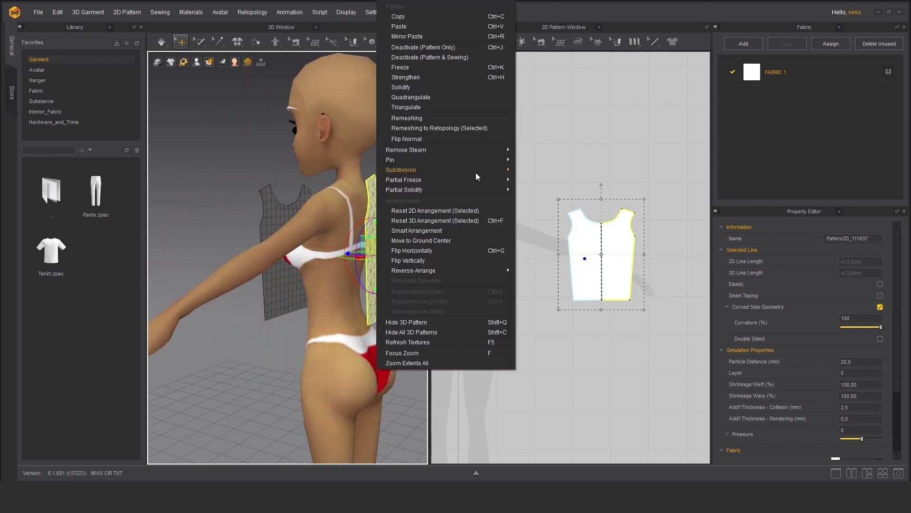
pyautogui.click(424, 116)
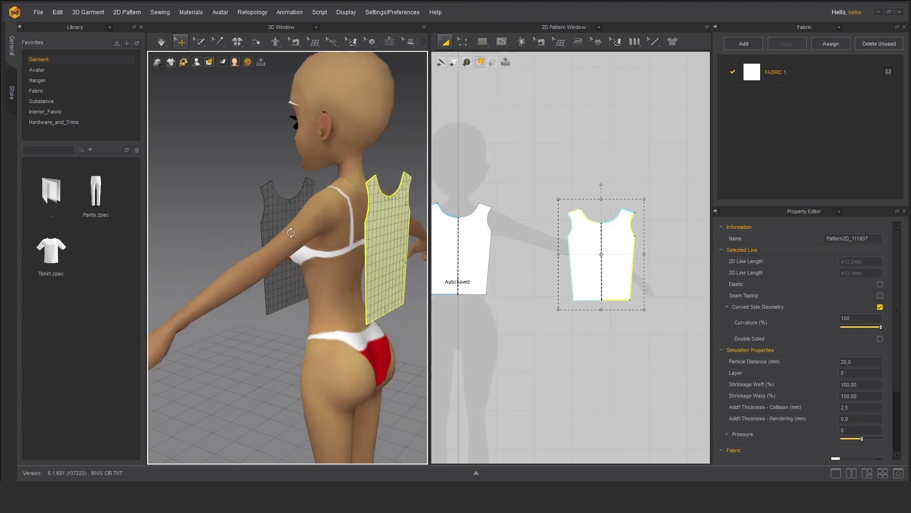
# Step: Sew the front bodice's side edge below the armhole to the back piece's matching side edge with Segment Sewing in the 3D window
pyautogui.moveTo(291, 232); pyautogui.dragTo(382, 251, button='right')
pyautogui.moveTo(380, 285); pyautogui.dragTo(306, 255, button='middle')
pyautogui.scroll(-1, 306, 255)
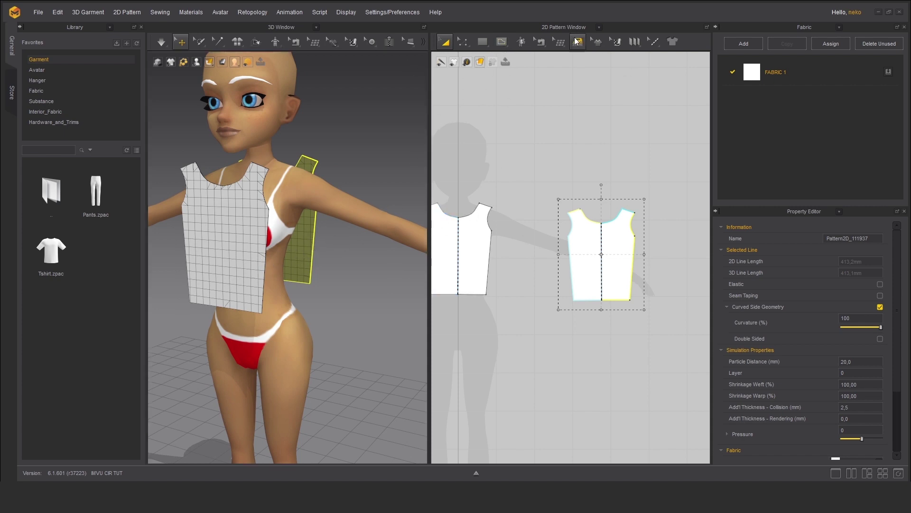
pyautogui.click(542, 43)
pyautogui.click(553, 74)
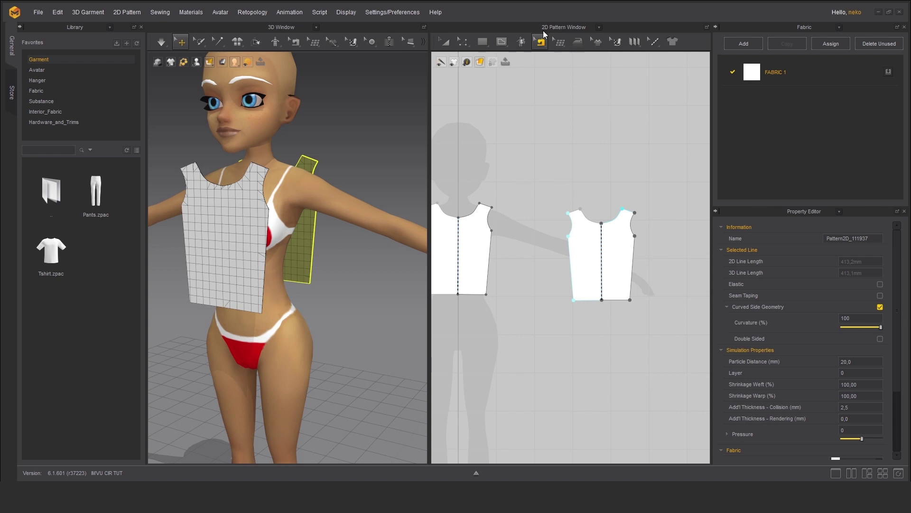
pyautogui.moveTo(296, 177); pyautogui.dragTo(277, 173, button='middle')
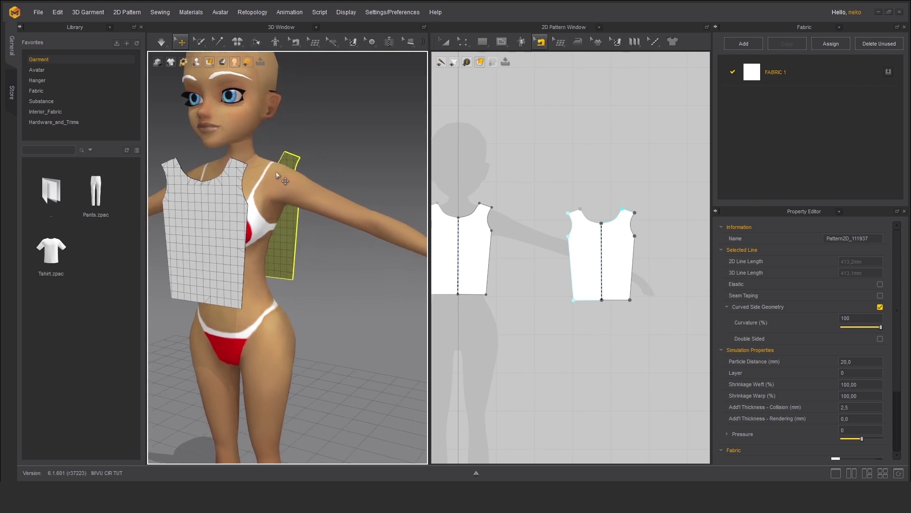
pyautogui.click(541, 43)
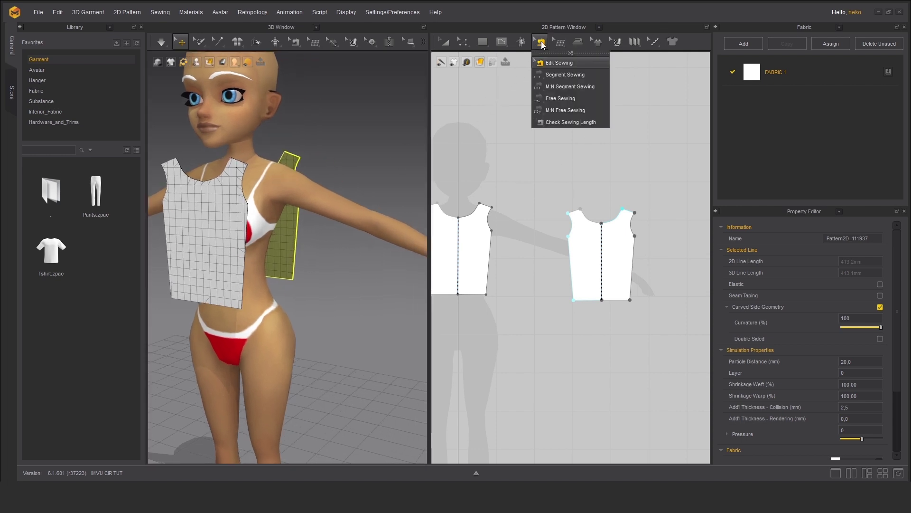
pyautogui.click(295, 42)
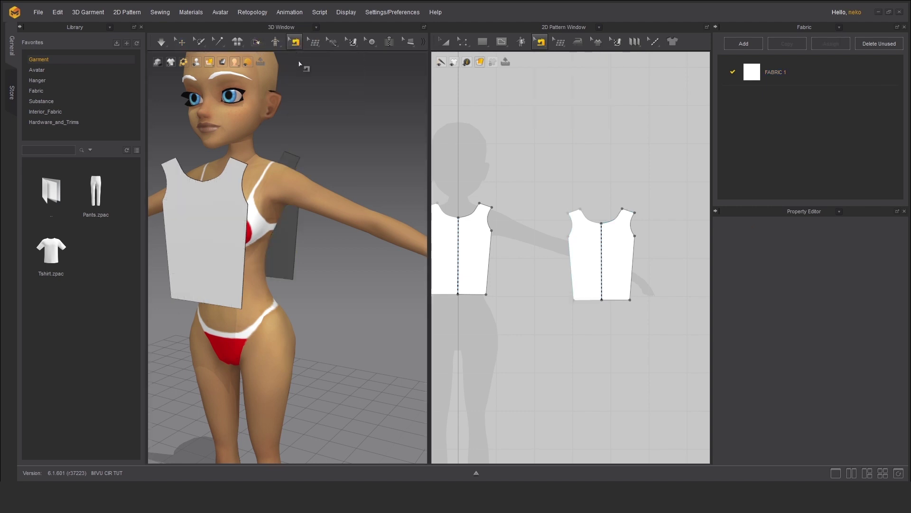
pyautogui.click(296, 45)
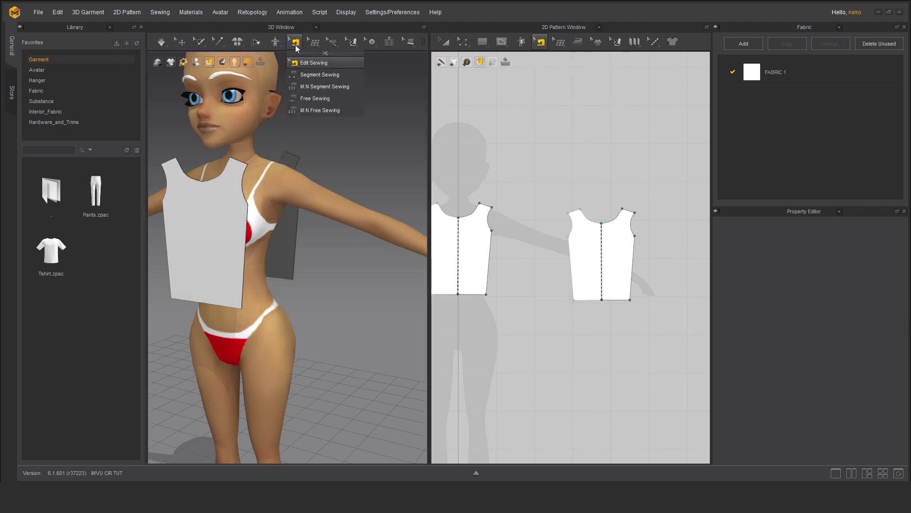
pyautogui.click(309, 75)
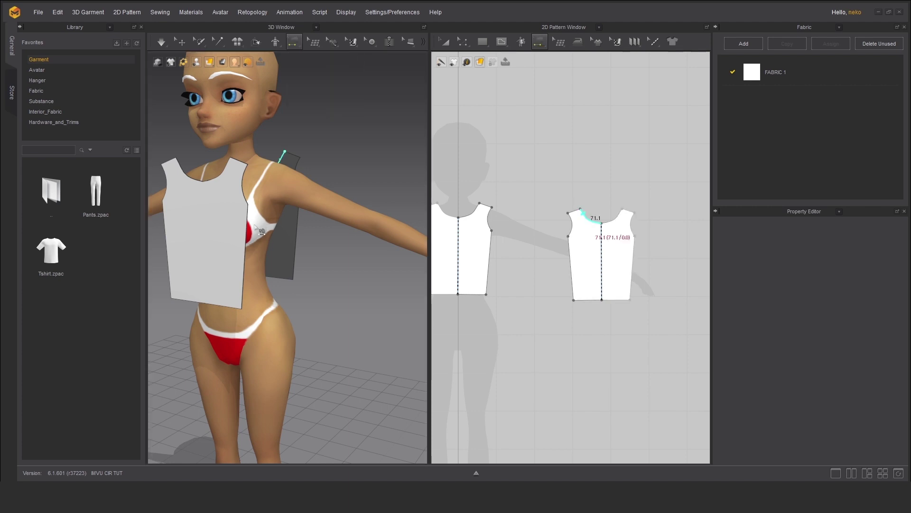
pyautogui.click(254, 226)
pyautogui.click(296, 223)
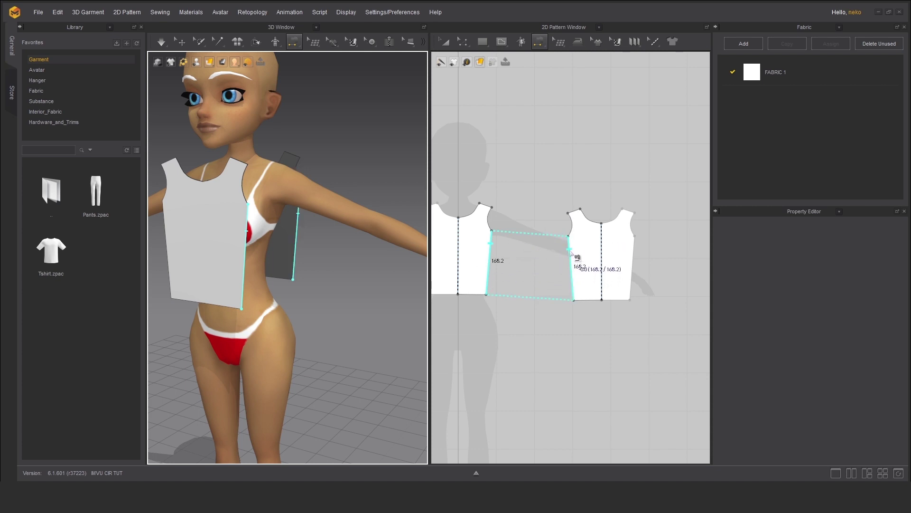
pyautogui.moveTo(552, 259); pyautogui.dragTo(587, 265, button='middle')
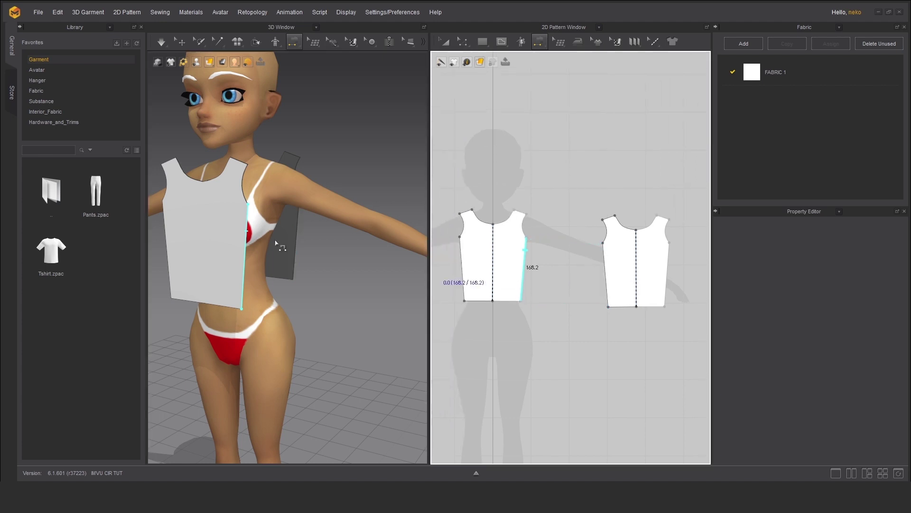
pyautogui.scroll(5, 309, 227)
pyautogui.click(301, 202)
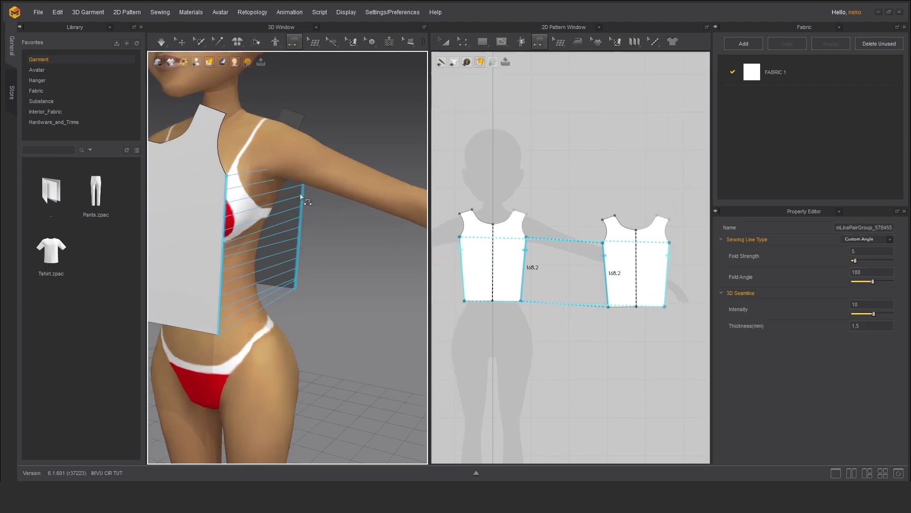
# Step: Sew the front shoulder edge to the matching back shoulder edge with Segment Sewing
pyautogui.moveTo(207, 228); pyautogui.dragTo(314, 240, button='right')
pyautogui.moveTo(314, 241); pyautogui.dragTo(145, 232, button='middle')
pyautogui.scroll(8, 537, 257)
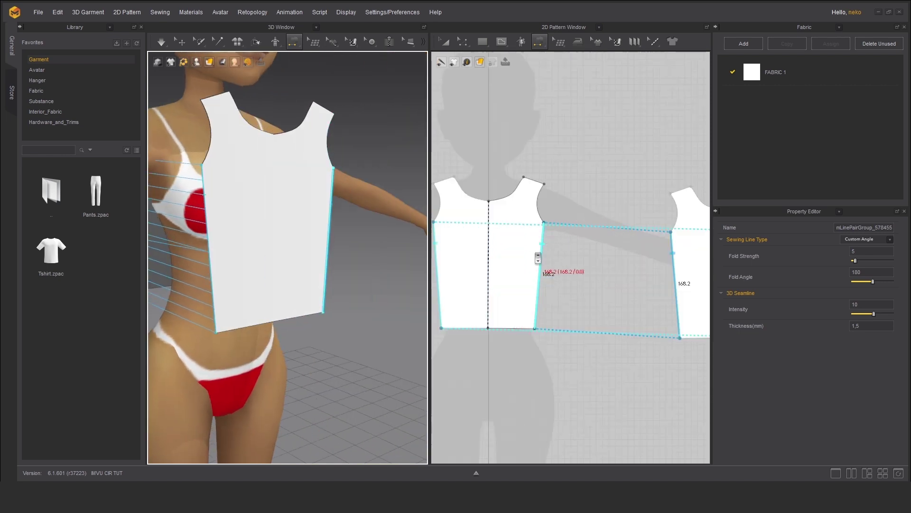
pyautogui.scroll(-5, 545, 240)
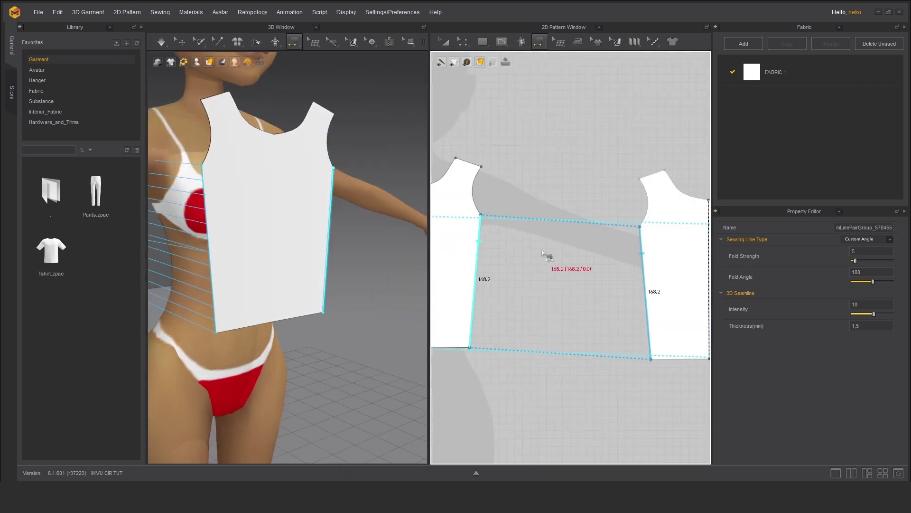
pyautogui.scroll(-5, 553, 269)
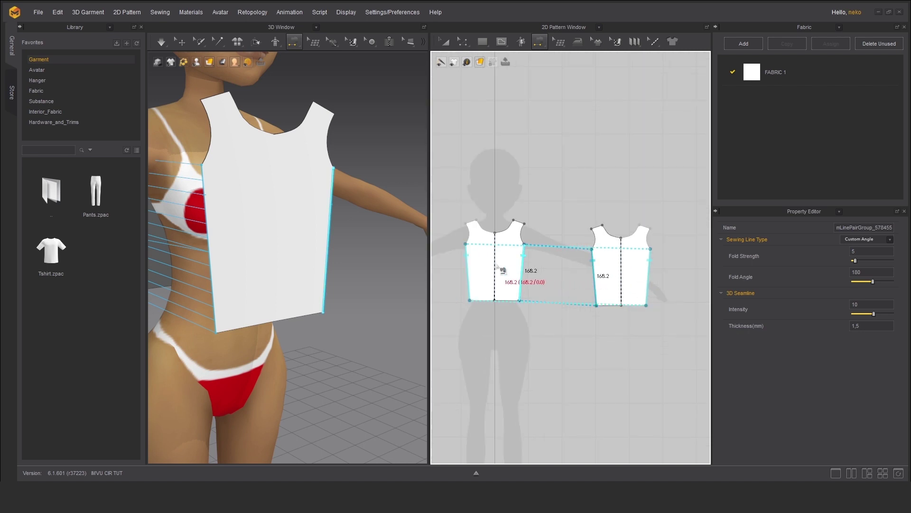
pyautogui.moveTo(326, 250); pyautogui.dragTo(377, 257, button='right')
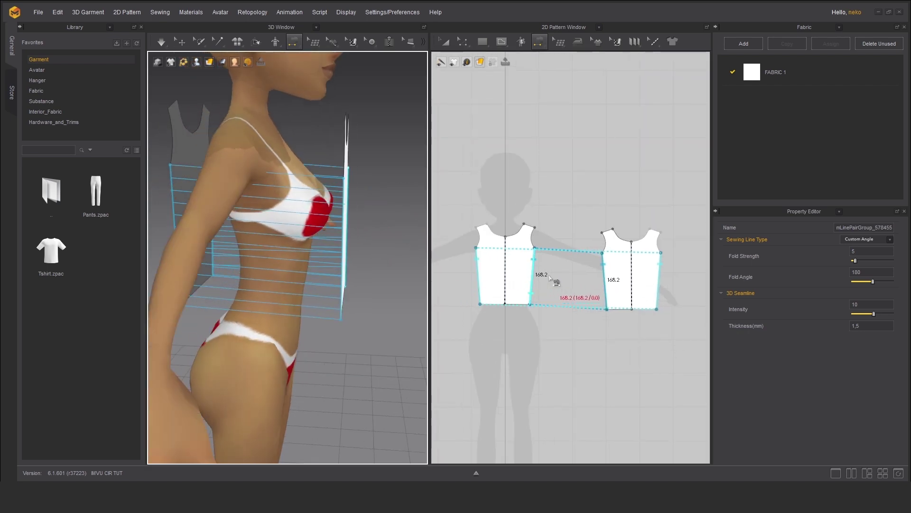
pyautogui.moveTo(387, 214); pyautogui.dragTo(325, 287, button='right')
pyautogui.click(316, 261)
pyautogui.click(224, 223)
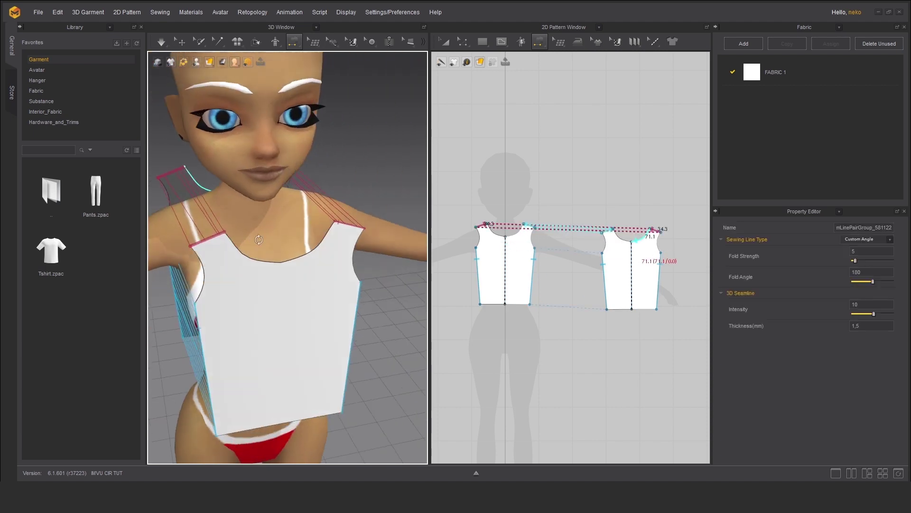
# Step: Simulate the sewn pieces to drape the top on the avatar, and select the front piece while the simulation runs
pyautogui.scroll(2, 326, 287)
pyautogui.scroll(-3, 293, 317)
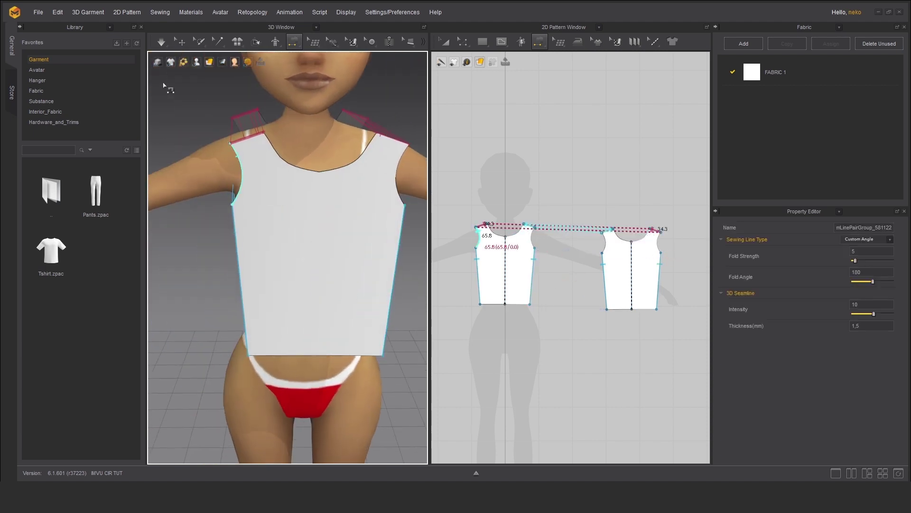
pyautogui.click(161, 43)
pyautogui.click(161, 43)
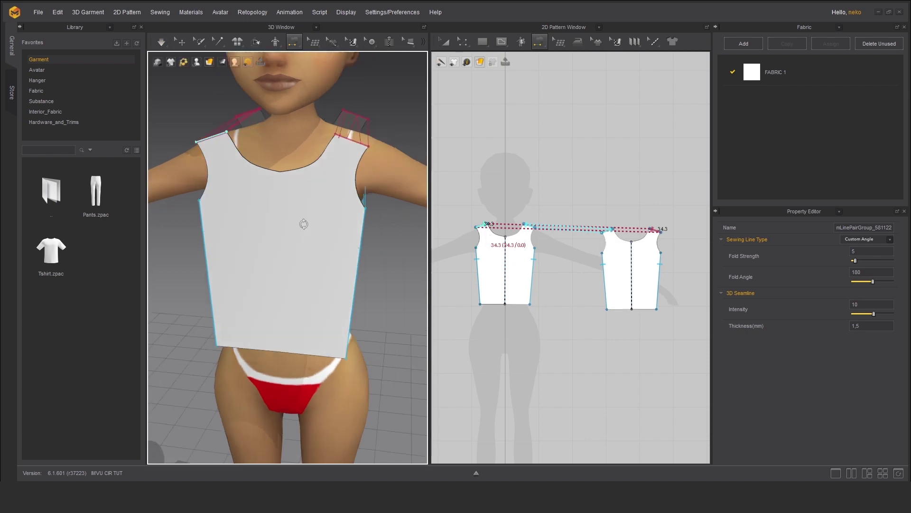
pyautogui.press('space')
pyautogui.moveTo(344, 283); pyautogui.dragTo(394, 279, button='right')
pyautogui.scroll(-3, 394, 279)
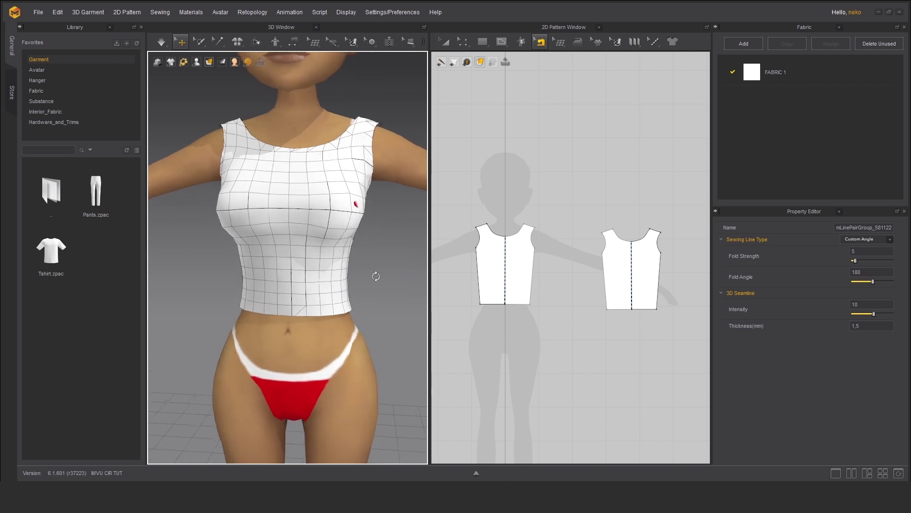
pyautogui.press('space')
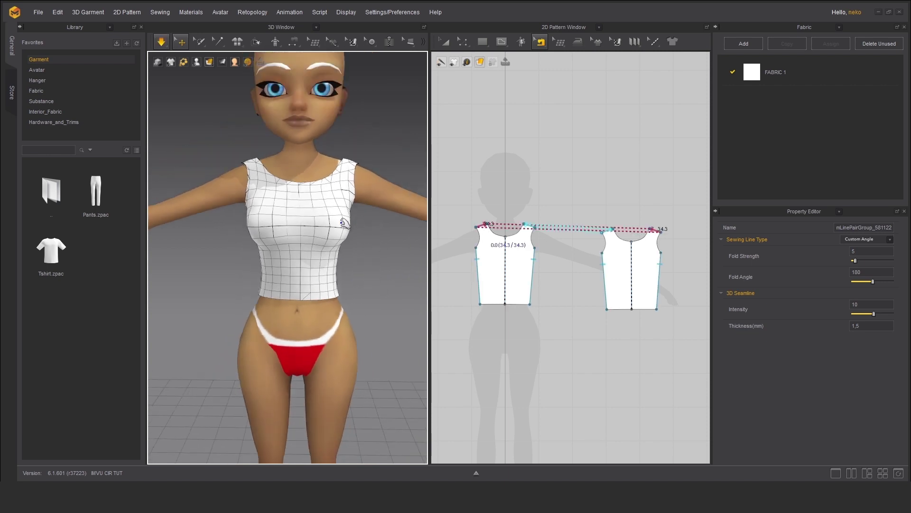
pyautogui.click(343, 222)
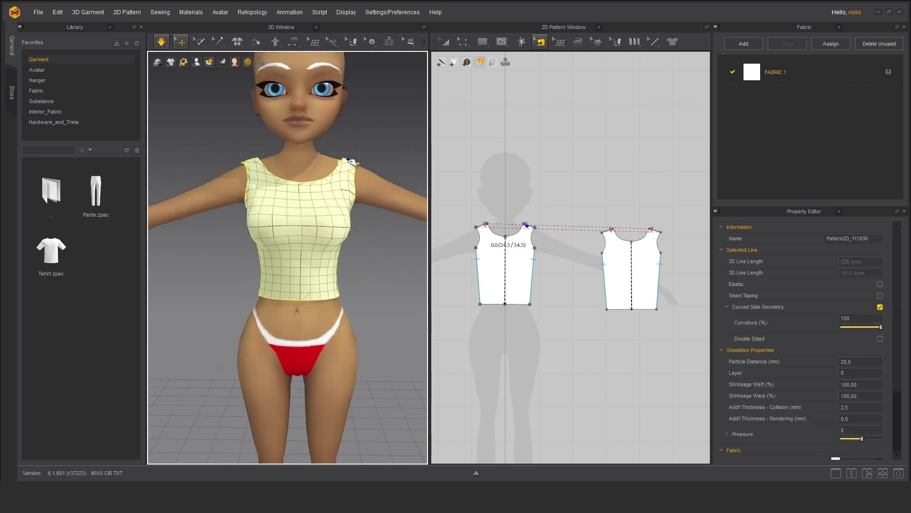
# Step: Tug the front piece at the shoulder during the running simulation to adjust how the top sits
pyautogui.moveTo(348, 159)
pyautogui.mouseDown()
pyautogui.moveTo(335, 142)
pyautogui.moveTo(341, 130)
pyautogui.moveTo(350, 156)
pyautogui.mouseUp()
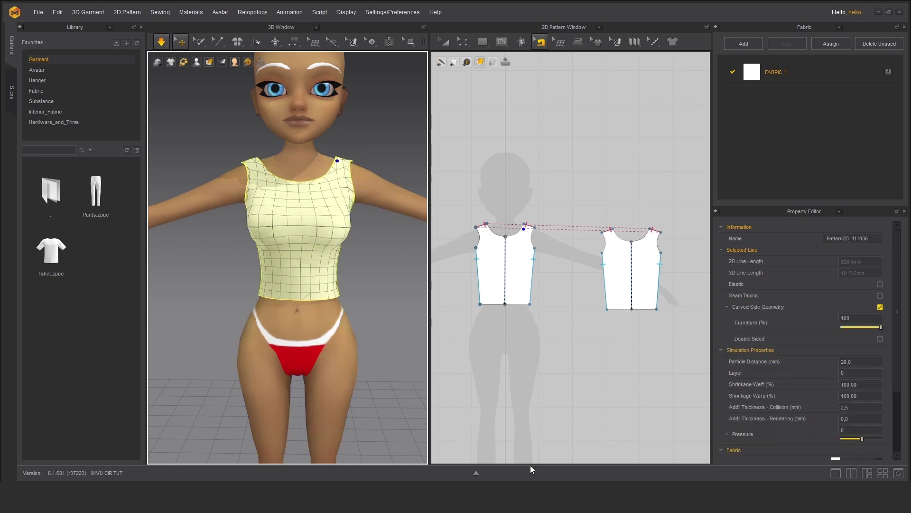
pyautogui.moveTo(365, 302); pyautogui.dragTo(361, 297, button='right')
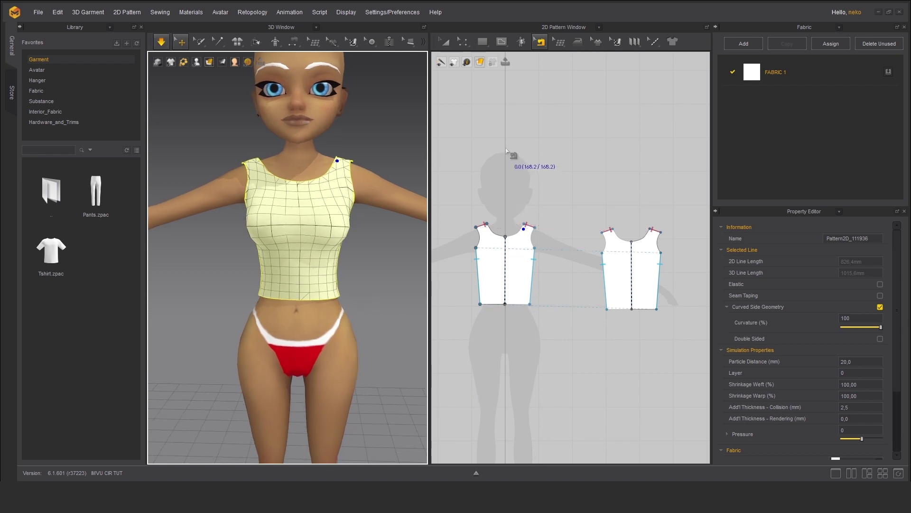
# Step: Select both the front and back bodice pieces and set their particle distance to 10 mm
pyautogui.click(444, 41)
pyautogui.click(520, 255)
pyautogui.keyDown('shift'); pyautogui.click(628, 281); pyautogui.keyUp('shift')
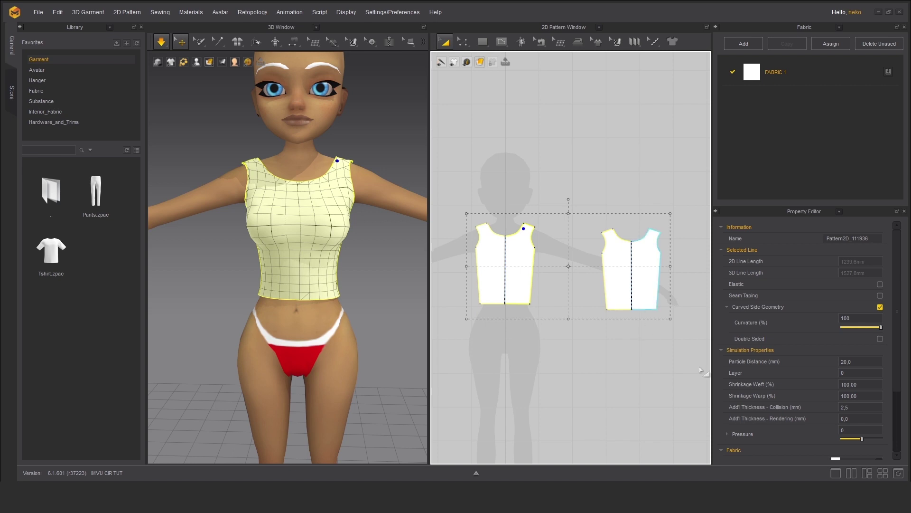
pyautogui.scroll(-3, 856, 376)
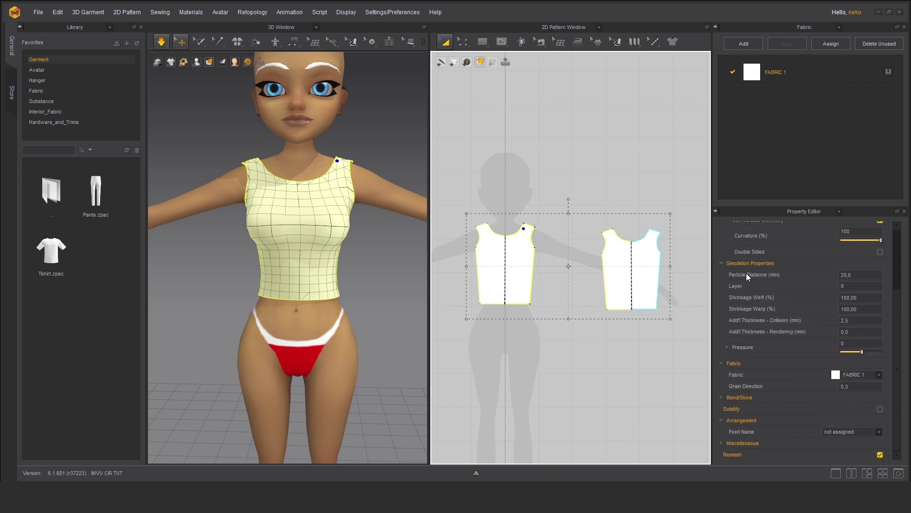
pyautogui.click(846, 274)
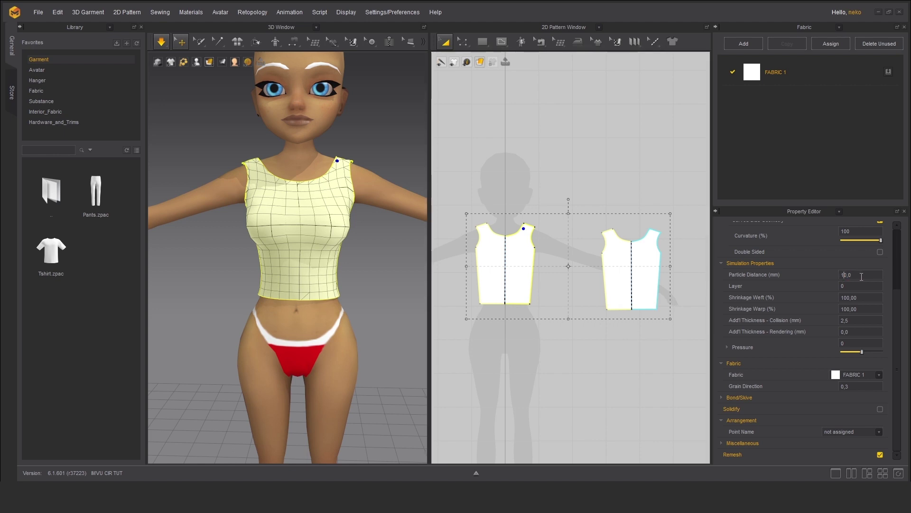
pyautogui.press('Return')
# Step: Set the particle distance of both bodice pieces to 20 mm
pyautogui.moveTo(328, 223); pyautogui.dragTo(379, 232, button='right')
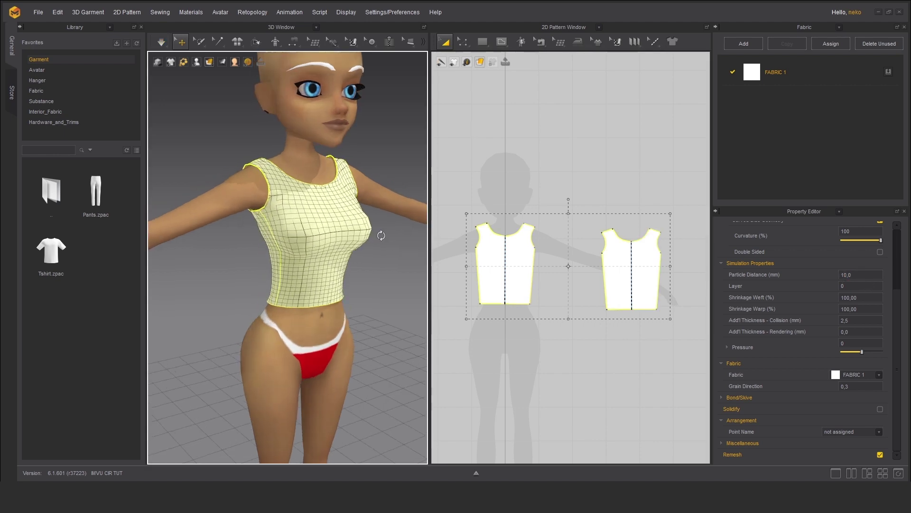
pyautogui.scroll(3, 319, 237)
pyautogui.moveTo(330, 239); pyautogui.dragTo(311, 273, button='middle')
pyautogui.moveTo(312, 273); pyautogui.dragTo(374, 283, button='right')
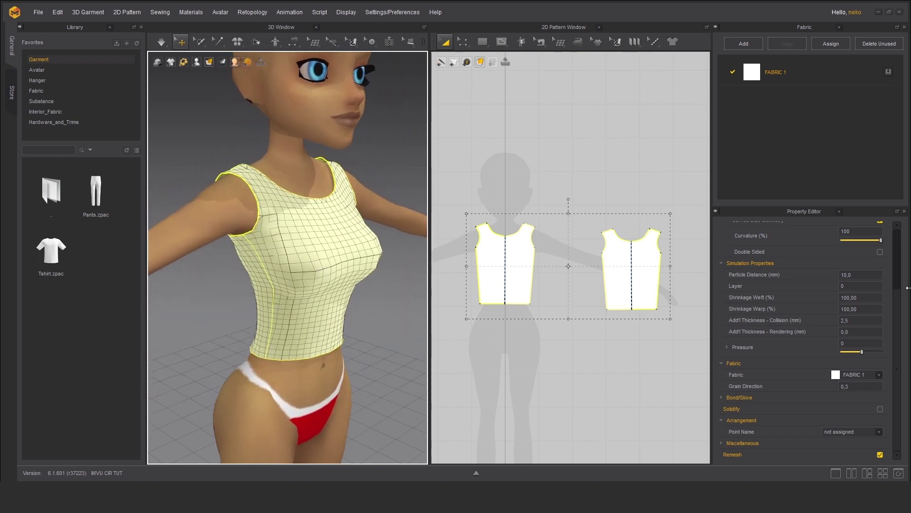
pyautogui.click(845, 275)
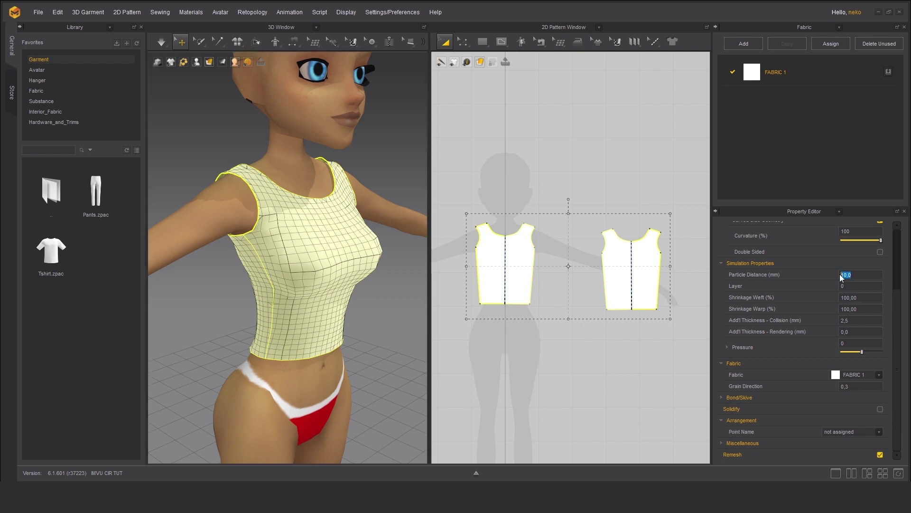
pyautogui.write('20,0')
pyautogui.press('Return')
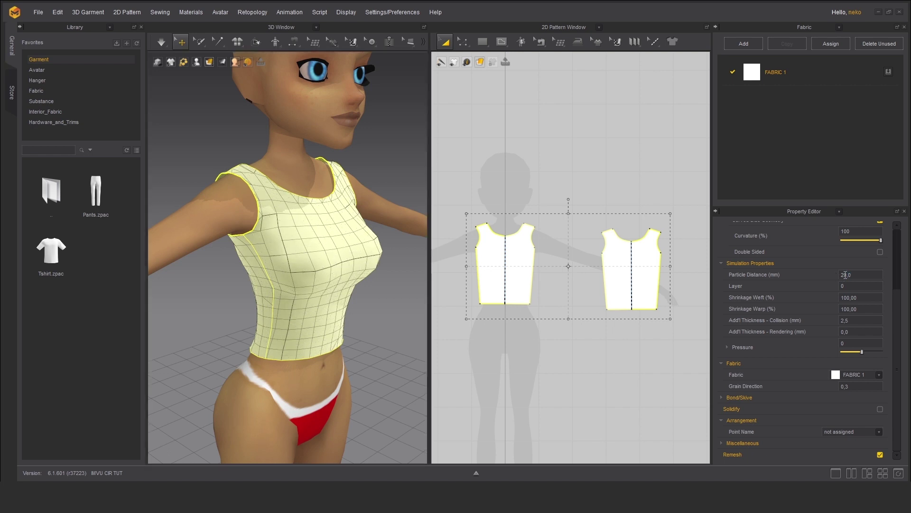
# Step: Simulate the top and tug both front shoulders to settle the drape on the avatar
pyautogui.moveTo(335, 227); pyautogui.dragTo(357, 227, button='right')
pyautogui.moveTo(342, 161)
pyautogui.mouseDown()
pyautogui.moveTo(325, 146)
pyautogui.moveTo(331, 160)
pyautogui.moveTo(326, 147)
pyautogui.moveTo(341, 156)
pyautogui.mouseUp()
pyautogui.click(227, 166)
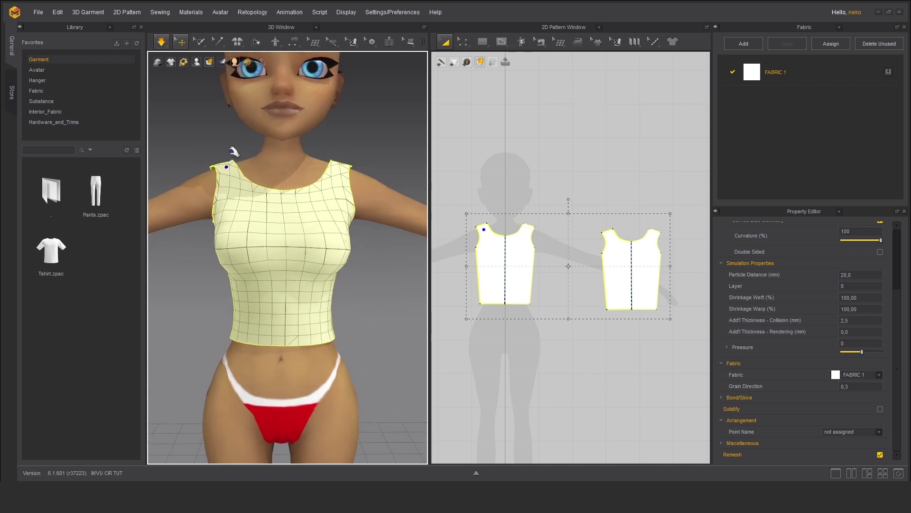
pyautogui.press('space')
pyautogui.moveTo(352, 233); pyautogui.dragTo(212, 244, button='right')
pyautogui.press('space')
# Step: Remove Linked Editing from the back piece's center fold line
pyautogui.scroll(3, 625, 230)
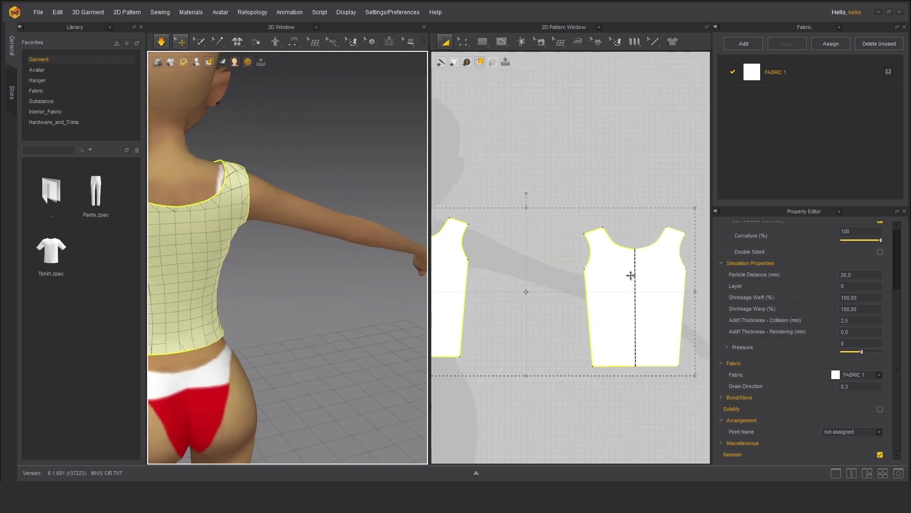
pyautogui.moveTo(631, 275); pyautogui.dragTo(590, 217, button='middle')
pyautogui.click(464, 45)
pyautogui.click(597, 220)
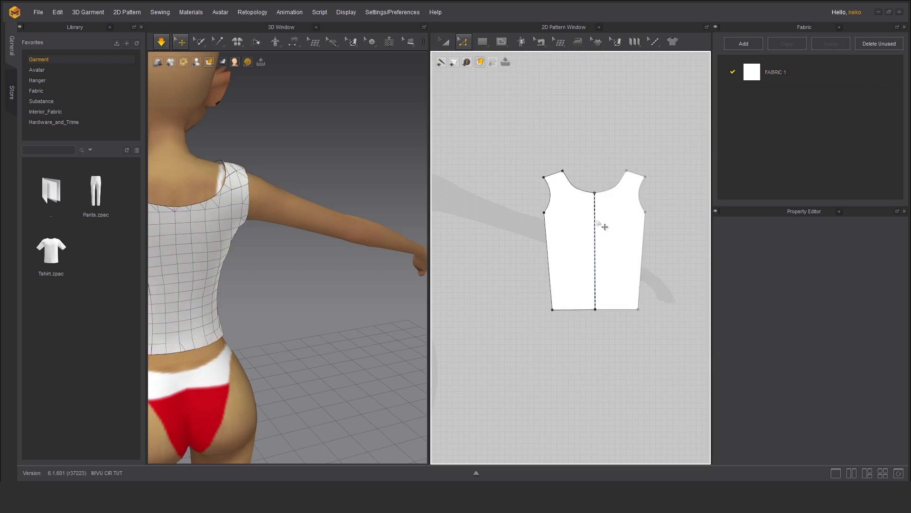
pyautogui.moveTo(275, 287); pyautogui.dragTo(341, 287, button='right')
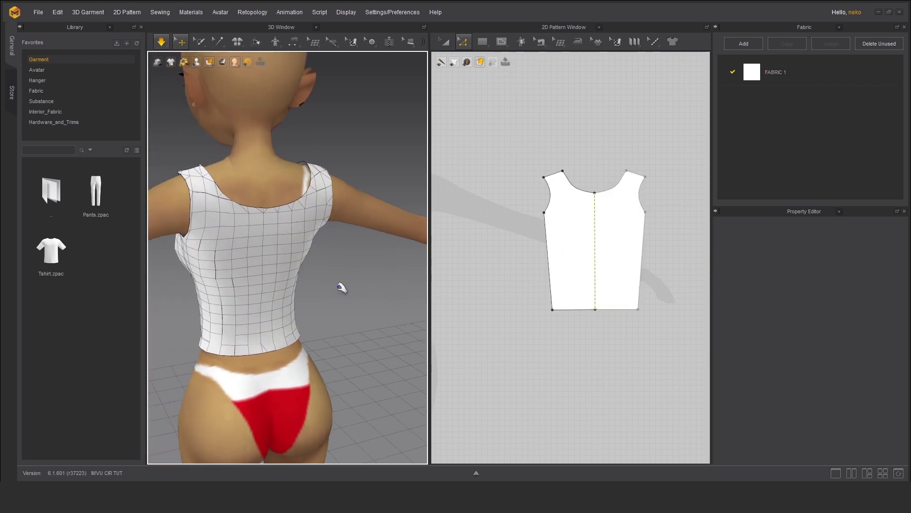
pyautogui.rightClick(594, 249)
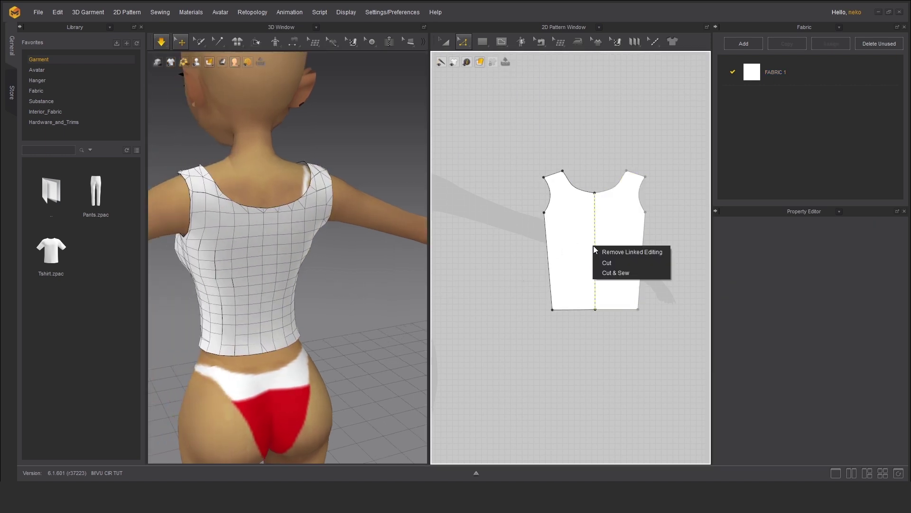
pyautogui.click(620, 253)
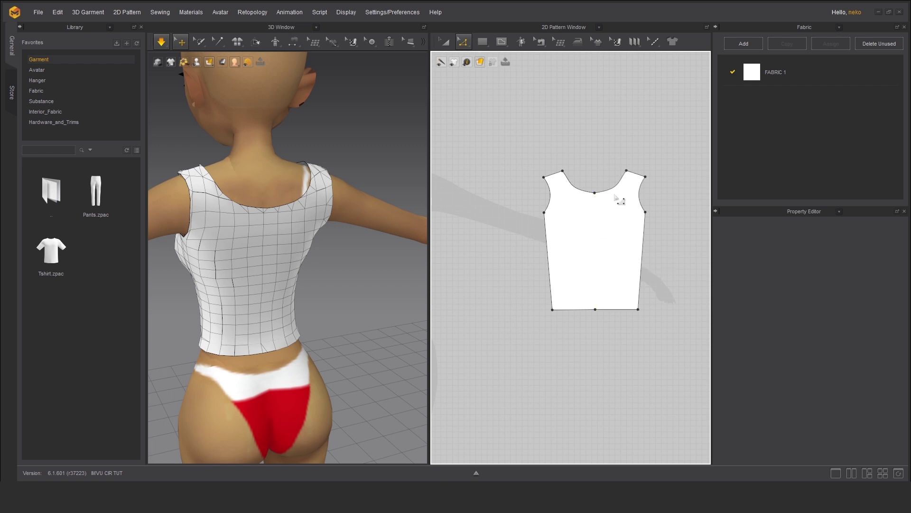
# Step: Raise the center point of the back piece's neckline with Edit Pattern to make the back neckline shallower
pyautogui.scroll(-5, 540, 248)
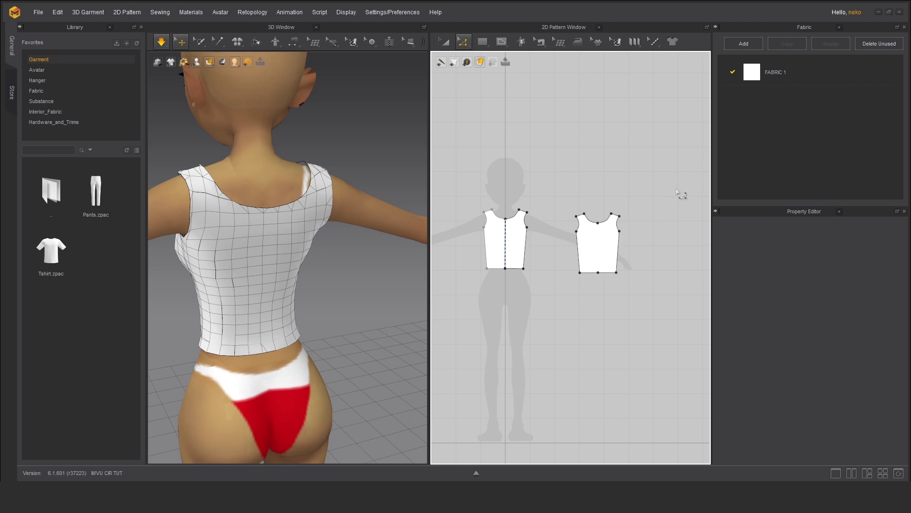
pyautogui.scroll(6, 606, 263)
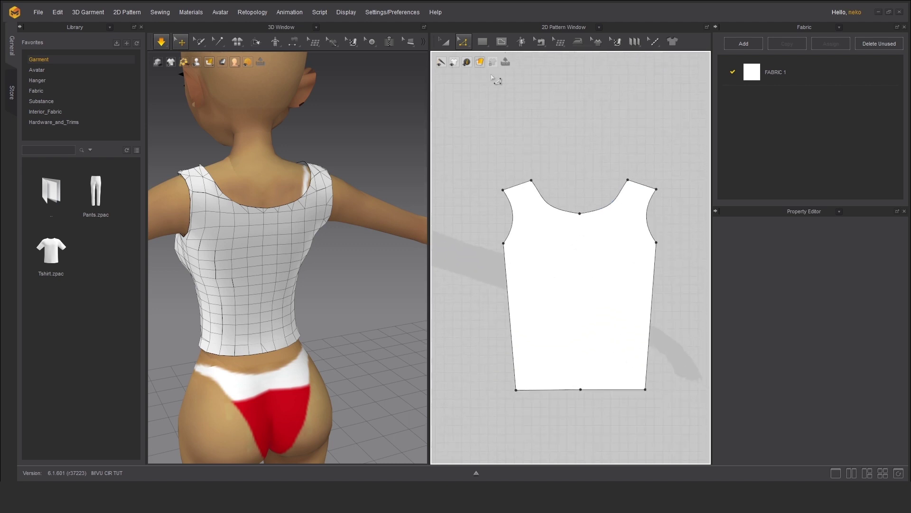
pyautogui.click(463, 42)
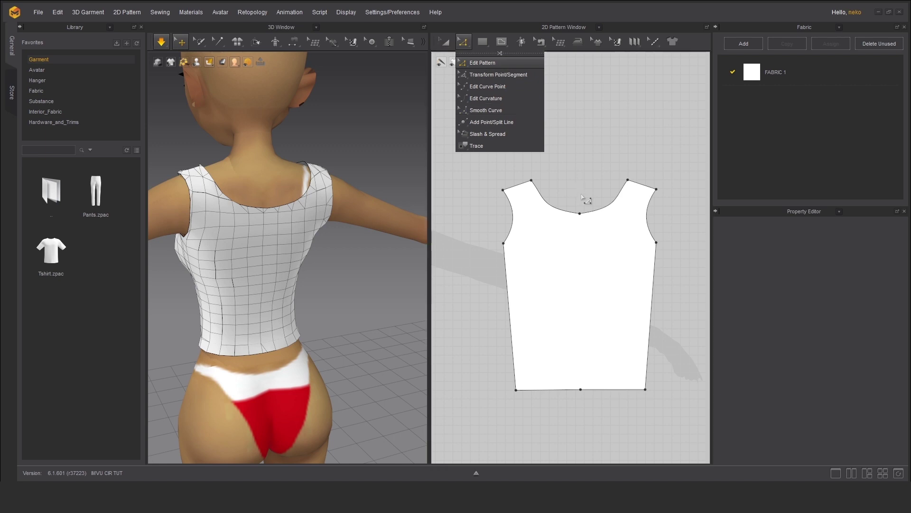
pyautogui.scroll(3, 584, 199)
pyautogui.moveTo(580, 229); pyautogui.dragTo(581, 215)
pyautogui.moveTo(578, 213); pyautogui.dragTo(586, 189)
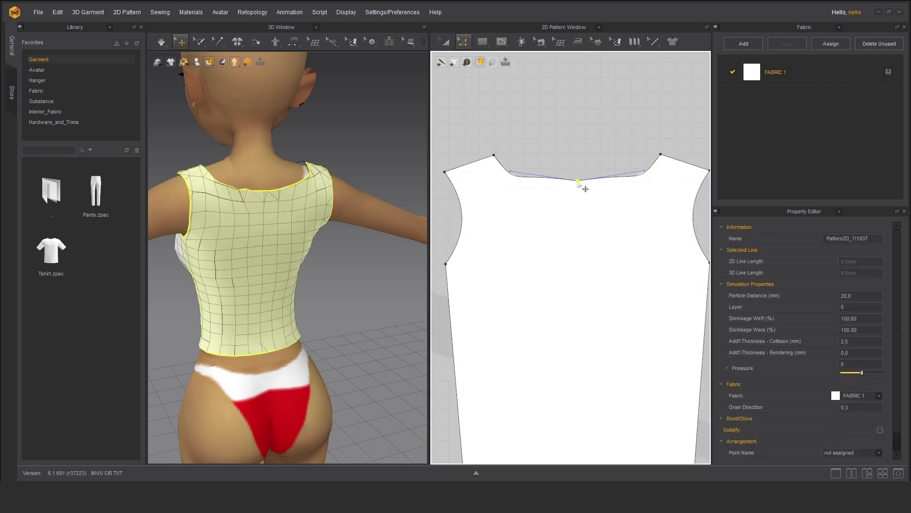
# Step: Simulate the top to drape the raised back neckline, checking it from behind and from the front
pyautogui.moveTo(350, 198); pyautogui.dragTo(362, 208, button='right')
pyautogui.press('space')
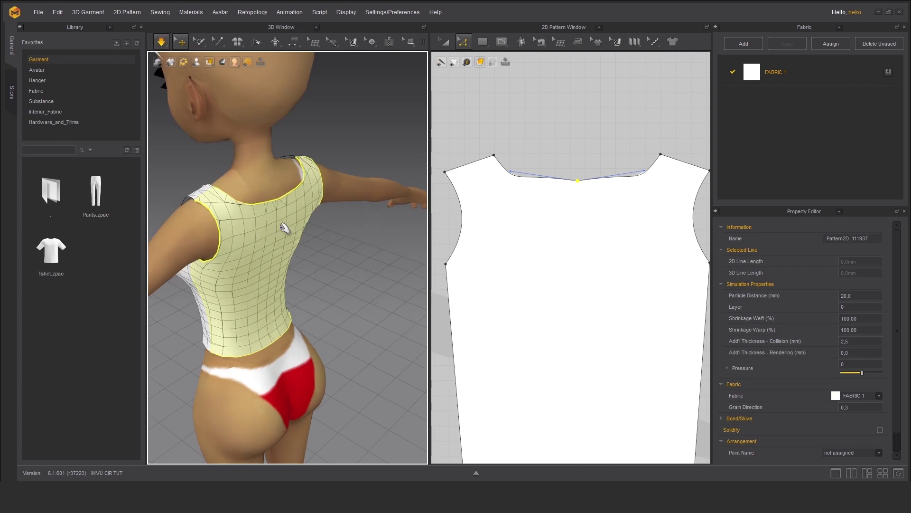
pyautogui.press('space')
pyautogui.moveTo(284, 227); pyautogui.dragTo(425, 213, button='right')
pyautogui.press('space')
pyautogui.scroll(-5, 290, 279)
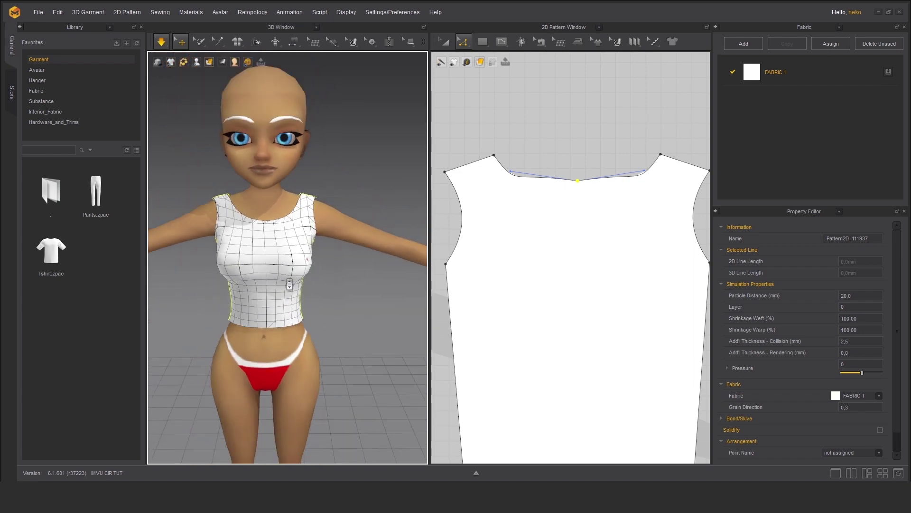
# Step: Draw a rectangular pattern piece for the sleeve over the silhouette's arm, beside the front bodice
pyautogui.moveTo(482, 329); pyautogui.dragTo(631, 264, button='middle')
pyautogui.scroll(-6, 543, 309)
pyautogui.scroll(6, 491, 289)
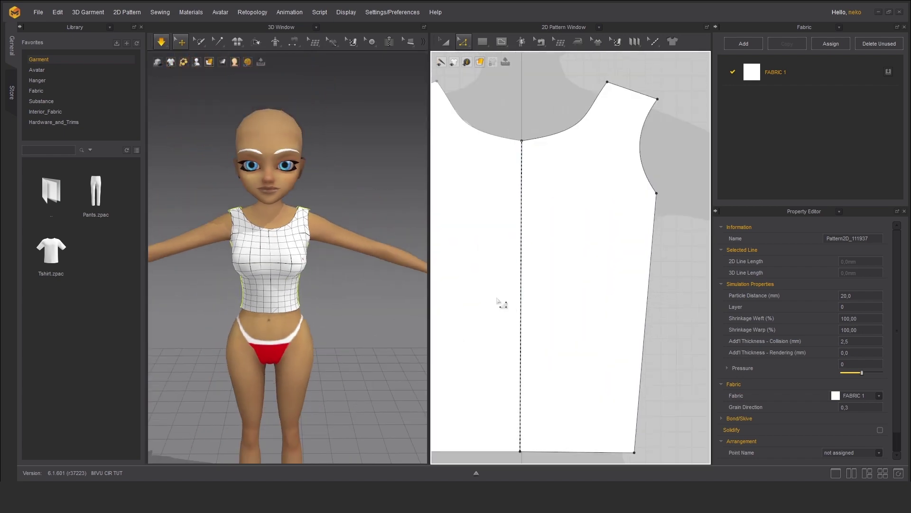
pyautogui.scroll(-7, 519, 307)
pyautogui.scroll(-5, 522, 308)
pyautogui.moveTo(546, 306); pyautogui.dragTo(571, 279, button='middle')
pyautogui.scroll(6, 528, 259)
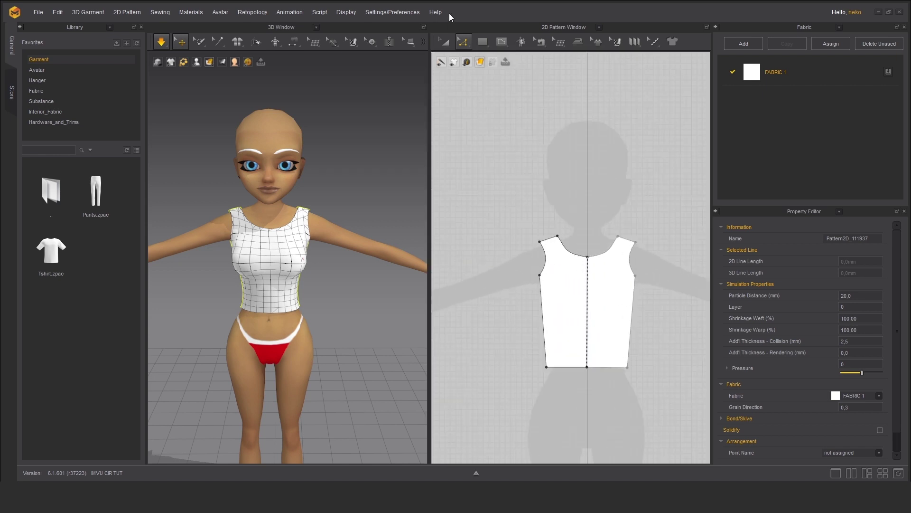
pyautogui.click(483, 43)
pyautogui.moveTo(458, 245); pyautogui.dragTo(519, 318)
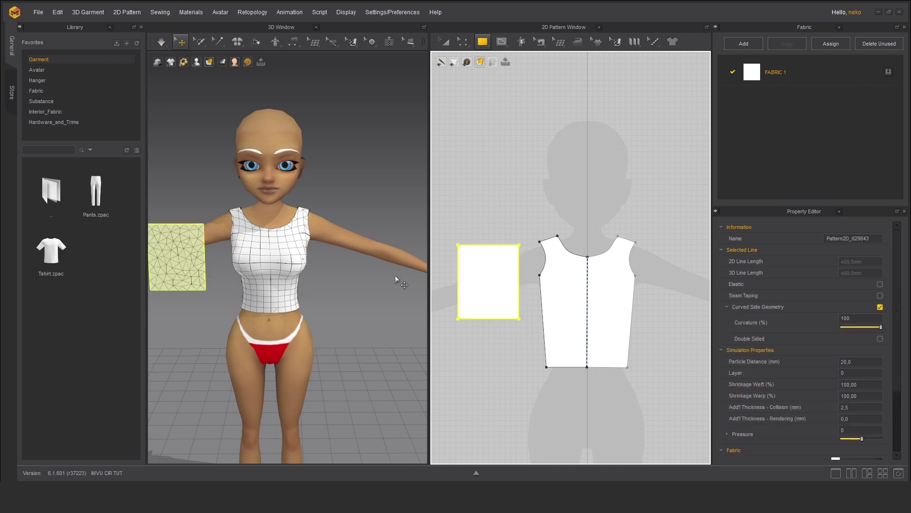
# Step: Apply Remeshing to the rectangular sleeve piece to give it a quad mesh
pyautogui.moveTo(395, 279); pyautogui.dragTo(322, 247, button='right')
pyautogui.rightClick(311, 240)
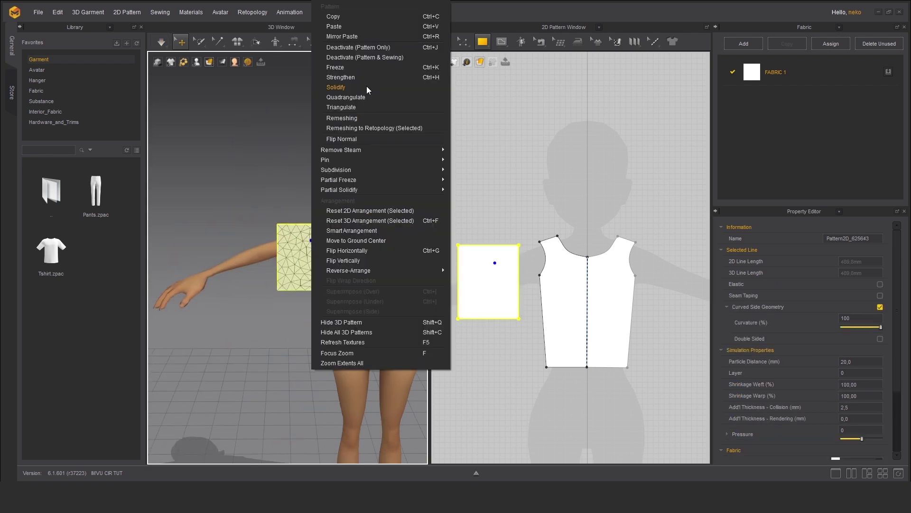
pyautogui.click(355, 118)
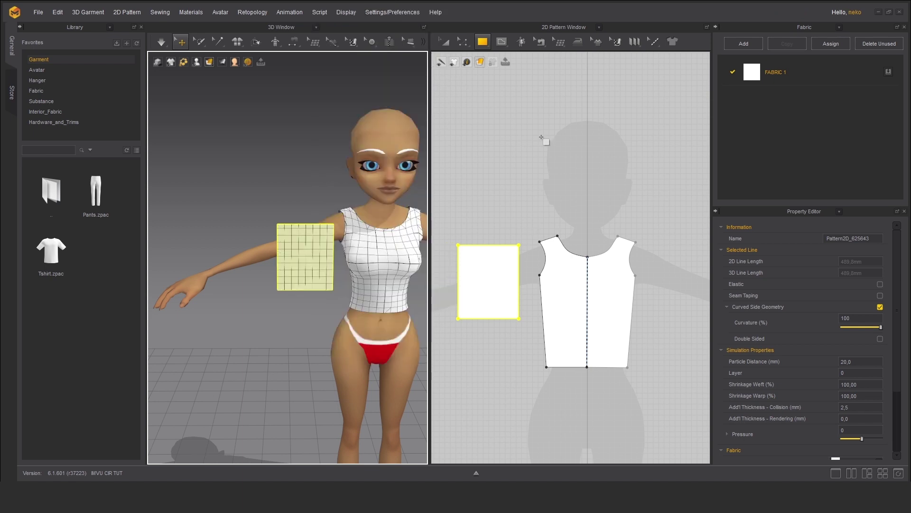
# Step: Bend the sleeve piece's upper edge into a rounded cap about 134 mm long with Edit Curvature
pyautogui.click(467, 43)
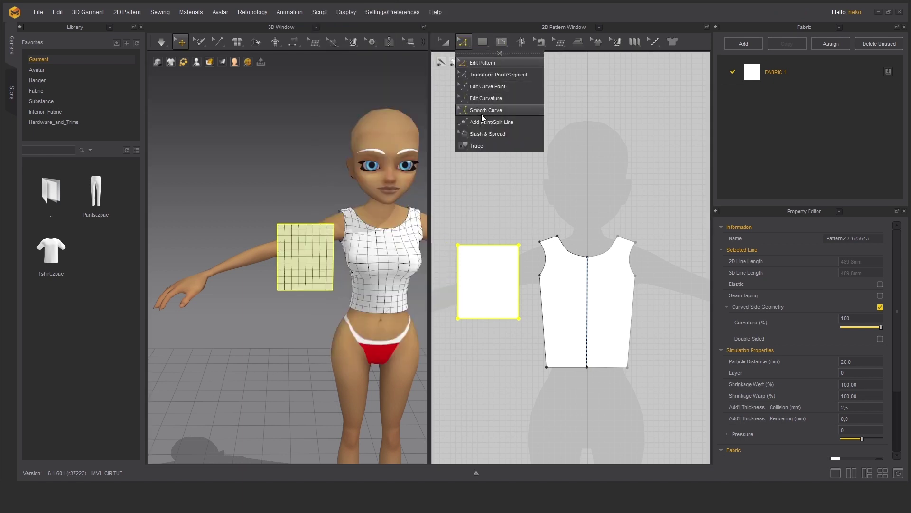
pyautogui.click(496, 97)
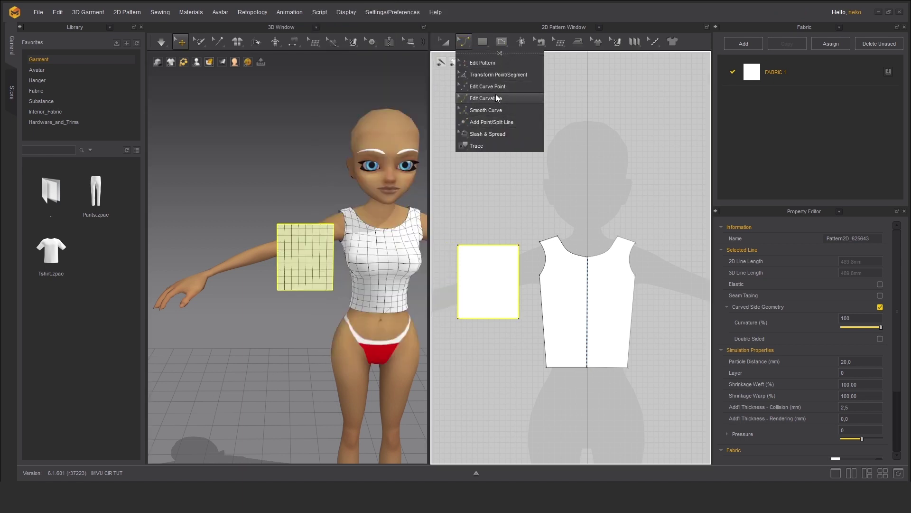
pyautogui.scroll(3, 478, 262)
pyautogui.moveTo(493, 227); pyautogui.dragTo(490, 190)
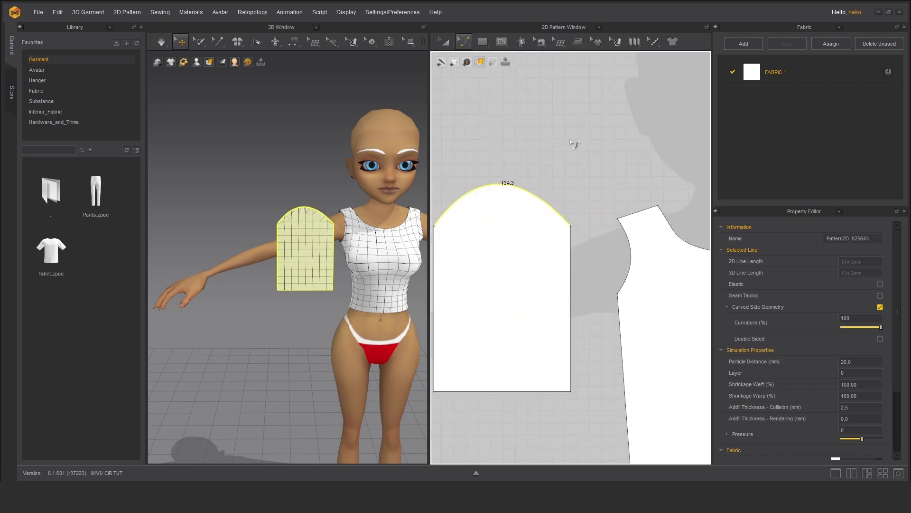
pyautogui.click(536, 41)
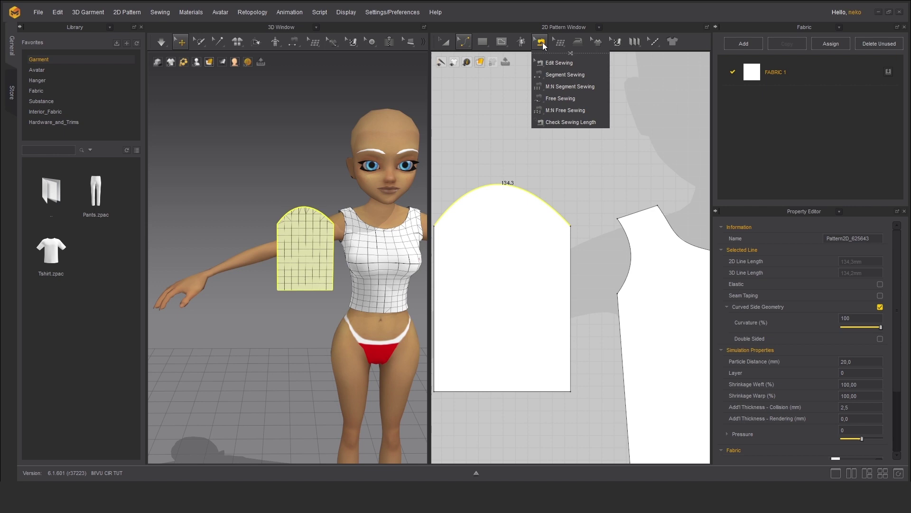
pyautogui.click(568, 79)
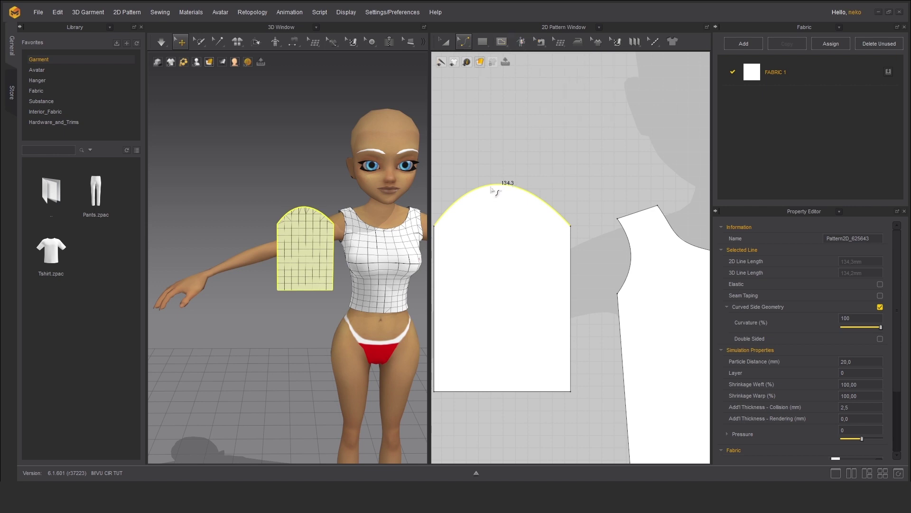
pyautogui.click(539, 42)
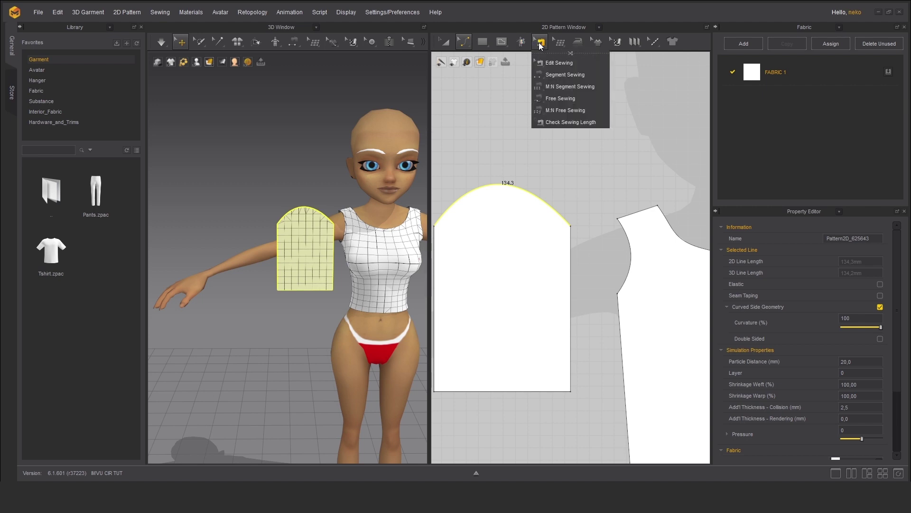
pyautogui.click(560, 99)
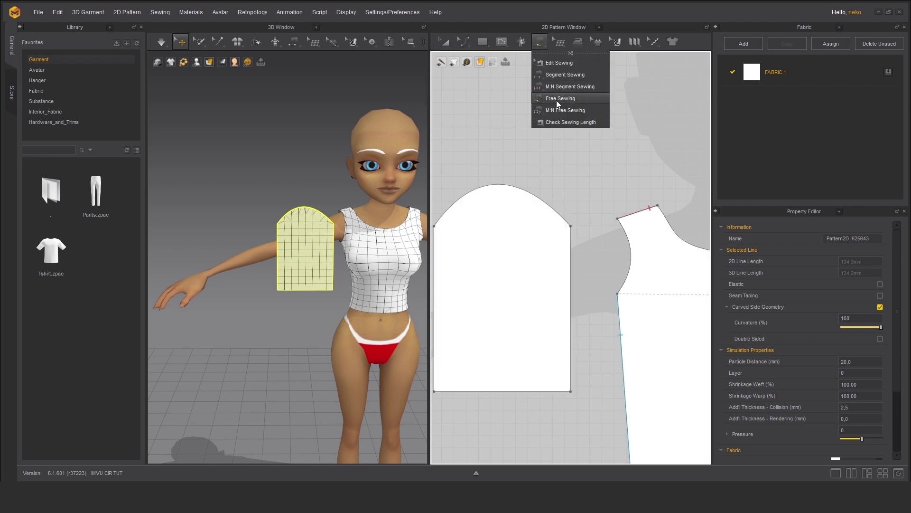
pyautogui.click(556, 101)
pyautogui.click(570, 226)
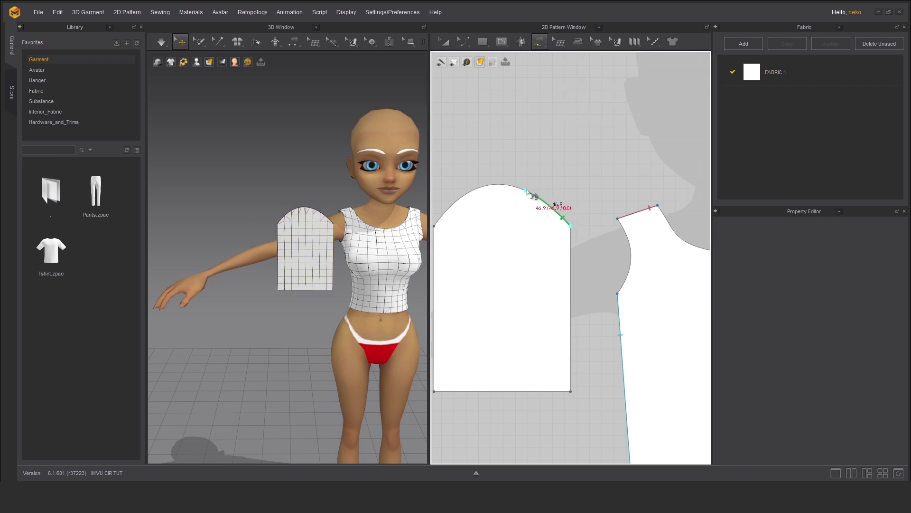
pyautogui.press('Escape')
pyautogui.rightClick(544, 158)
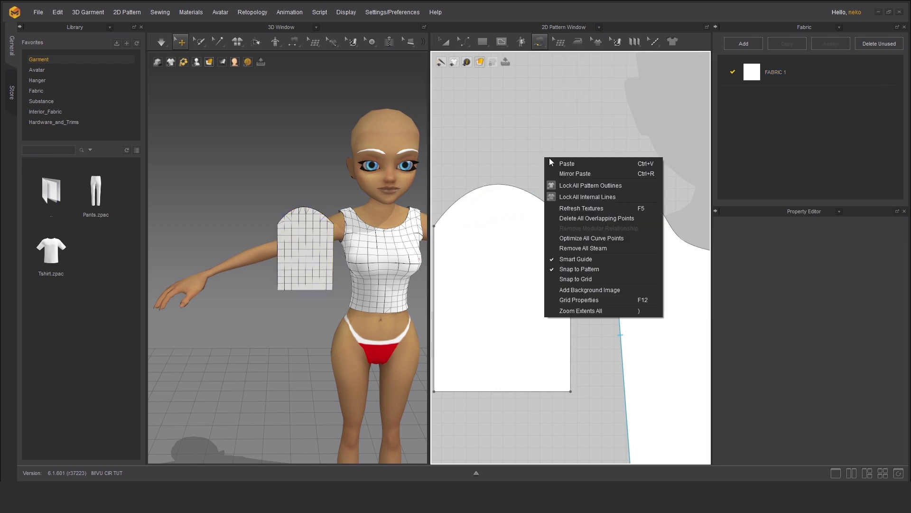
# Step: Add a split point at the peak of the sleeve cap, dividing the curve into segments of about 65 mm and 69 mm
pyautogui.click(555, 125)
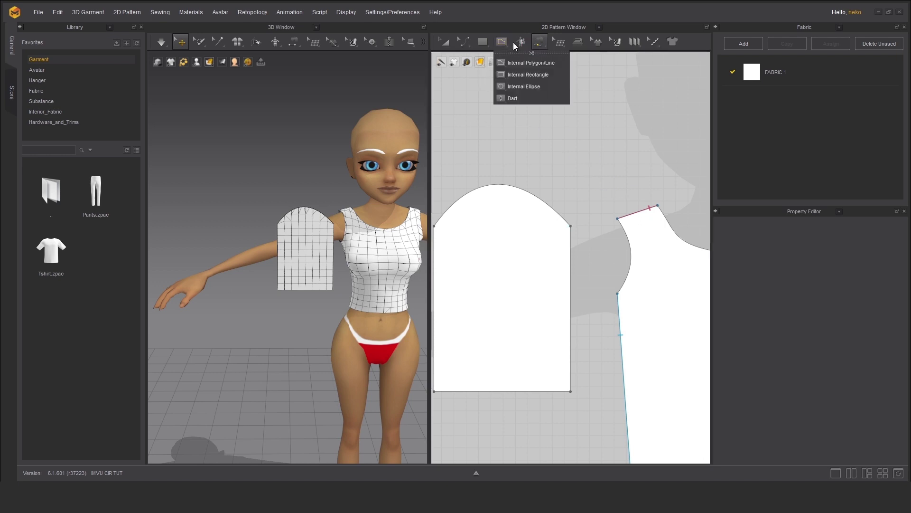
pyautogui.moveTo(534, 45)
pyautogui.moveTo(464, 42)
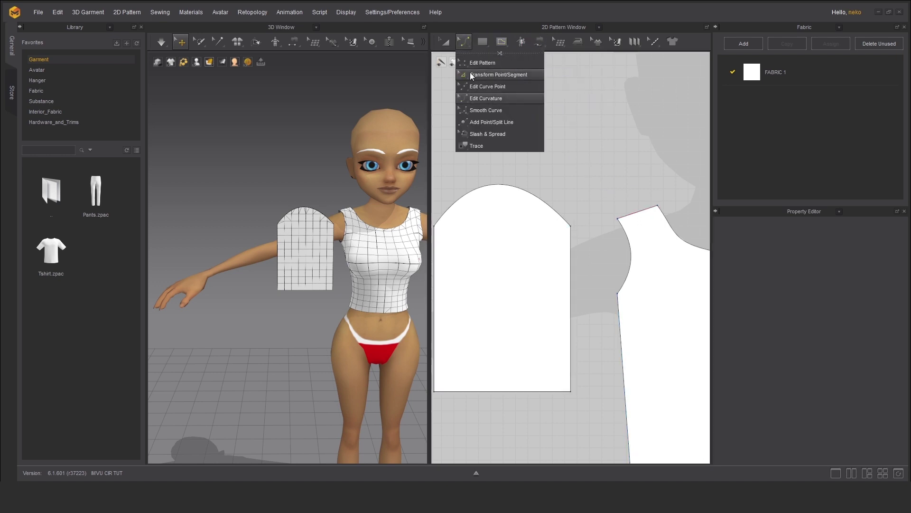
pyautogui.click(489, 125)
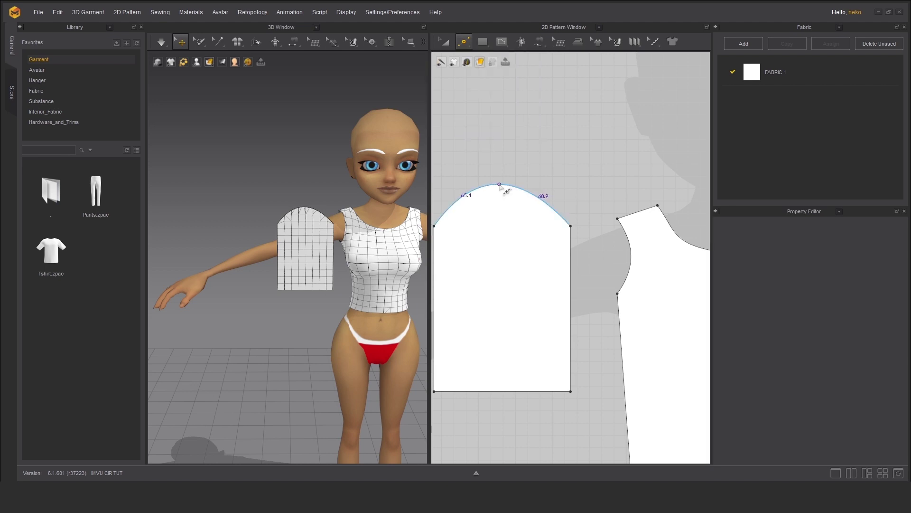
pyautogui.click(499, 185)
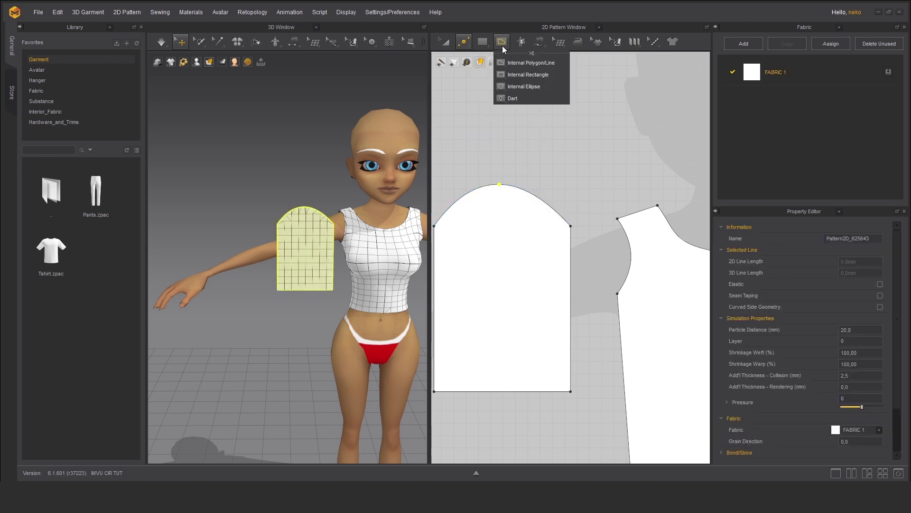
# Step: Move the sleeve piece away from the bodice, out toward the avatar's forearm in the 3D view
pyautogui.moveTo(542, 46)
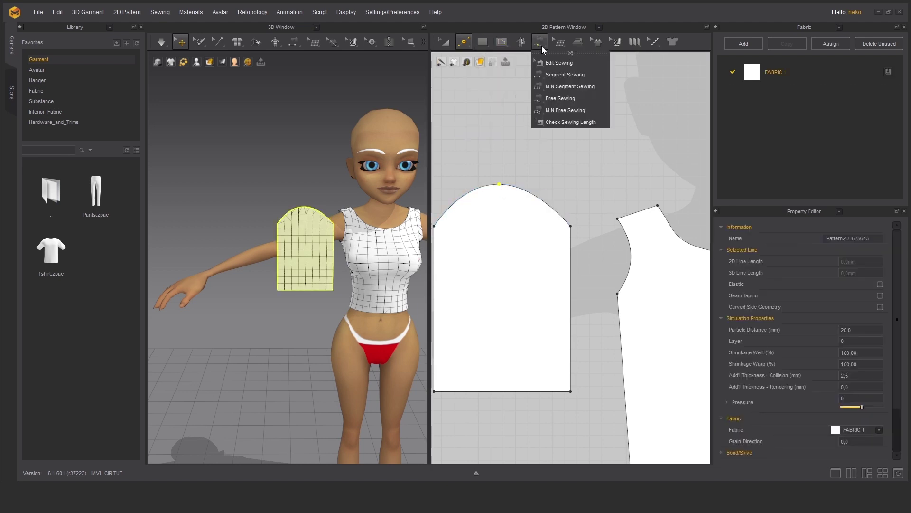
pyautogui.click(554, 75)
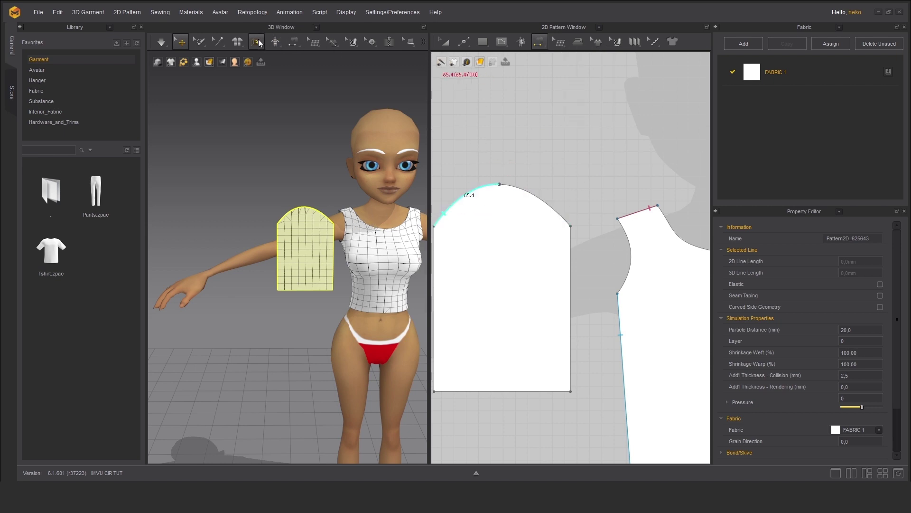
pyautogui.click(182, 42)
pyautogui.click(193, 75)
pyautogui.moveTo(325, 270); pyautogui.dragTo(245, 238)
pyautogui.click(326, 254)
pyautogui.hotkey('ctrl', 'z')
pyautogui.moveTo(246, 255); pyautogui.dragTo(230, 242, button='right')
# Step: Show the avatar's arrangement points and place the sleeve piece at the point above the upper arm
pyautogui.moveTo(198, 64)
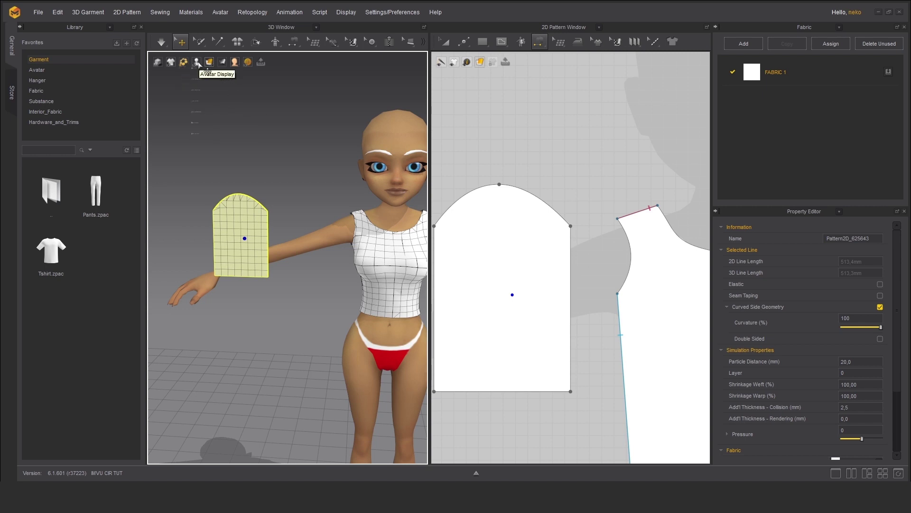
pyautogui.click(200, 85)
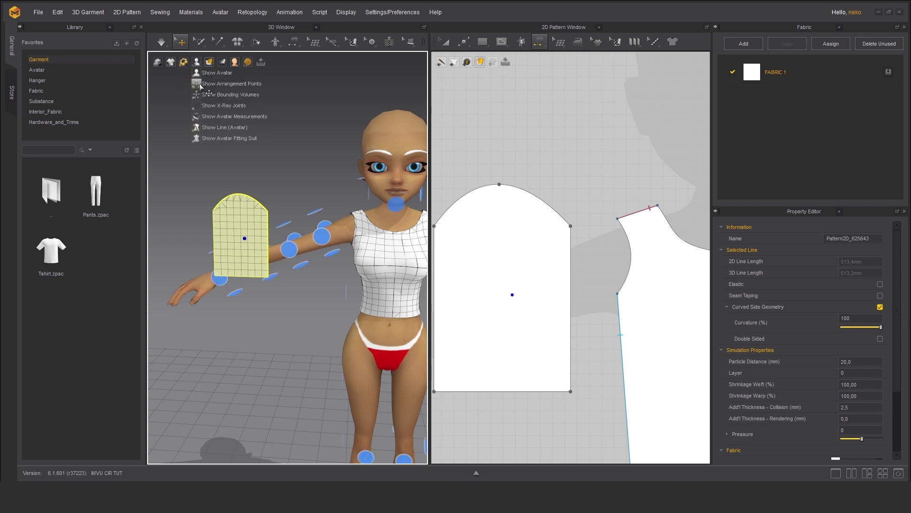
pyautogui.click(317, 215)
pyautogui.moveTo(317, 215); pyautogui.dragTo(357, 261, button='right')
pyautogui.click(358, 228)
pyautogui.moveTo(357, 261); pyautogui.dragTo(301, 258, button='middle')
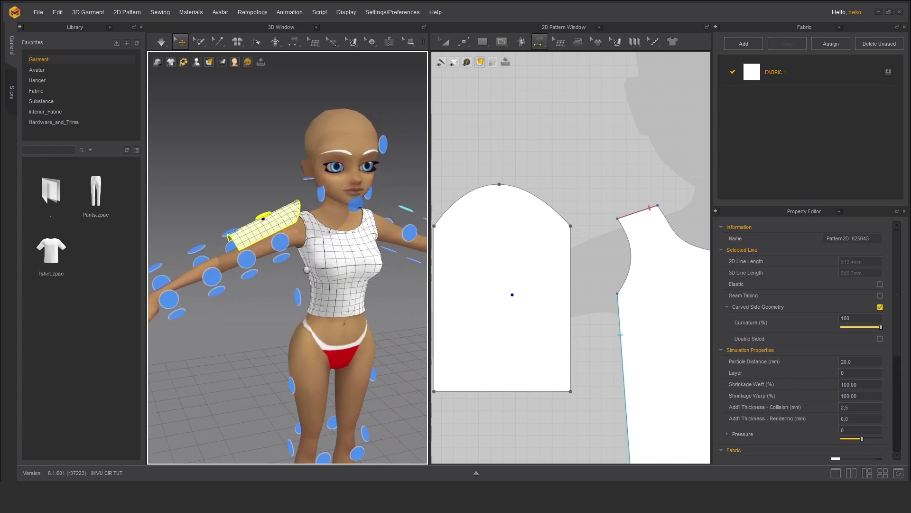
# Step: Place the sleeve piece at the outer upper-arm arrangement point Arm_Outside_1_R, and hide the arrangement points
pyautogui.moveTo(294, 256); pyautogui.dragTo(327, 256, button='right')
pyautogui.moveTo(280, 230); pyautogui.dragTo(275, 213, button='right')
pyautogui.scroll(4, 274, 208)
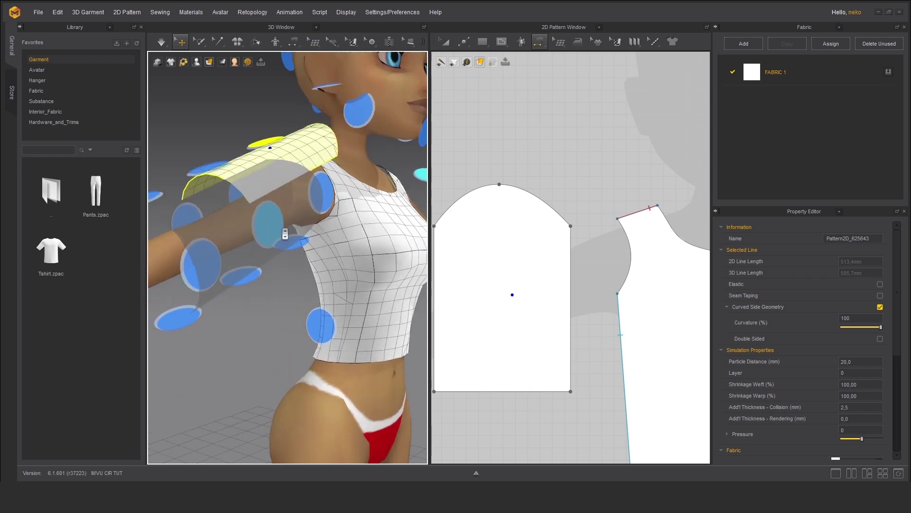
pyautogui.moveTo(286, 142); pyautogui.dragTo(257, 191)
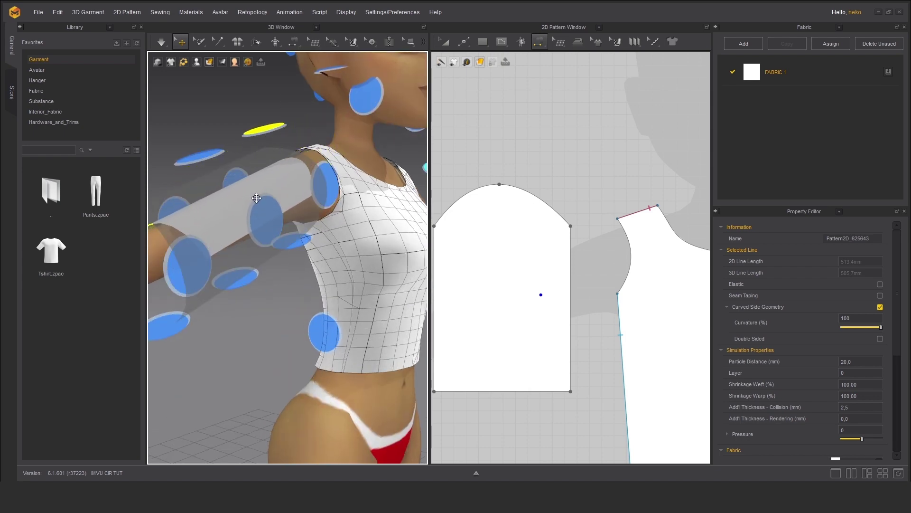
pyautogui.click(256, 190)
pyautogui.moveTo(256, 190); pyautogui.dragTo(282, 194, button='right')
pyautogui.scroll(-5, 306, 211)
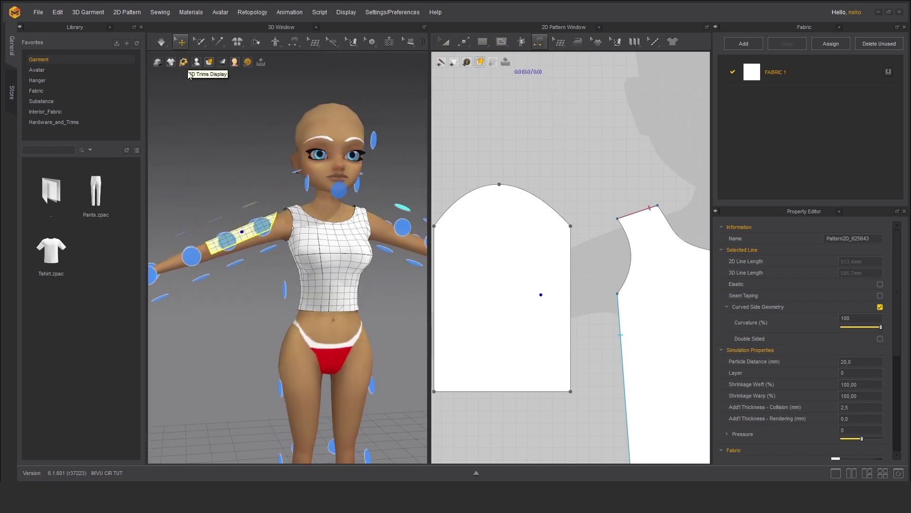
pyautogui.moveTo(202, 64)
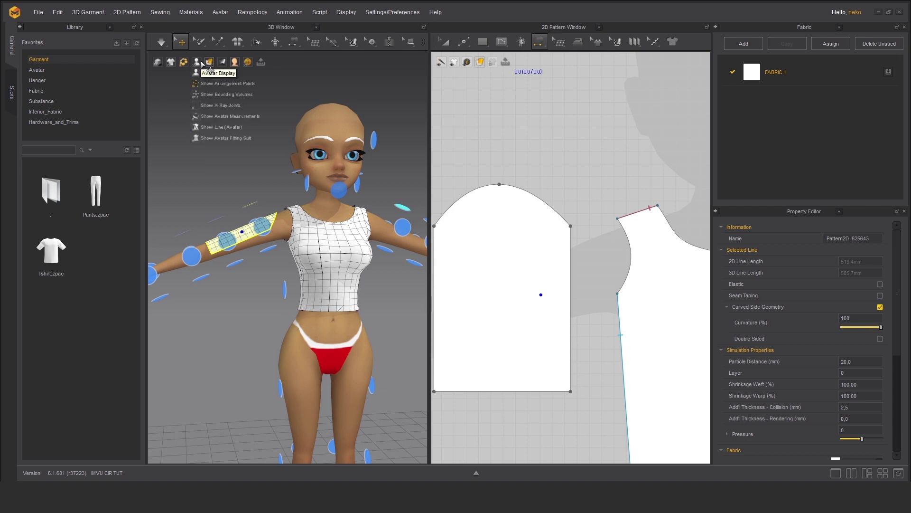
pyautogui.click(202, 86)
pyautogui.moveTo(256, 155); pyautogui.dragTo(260, 190, button='right')
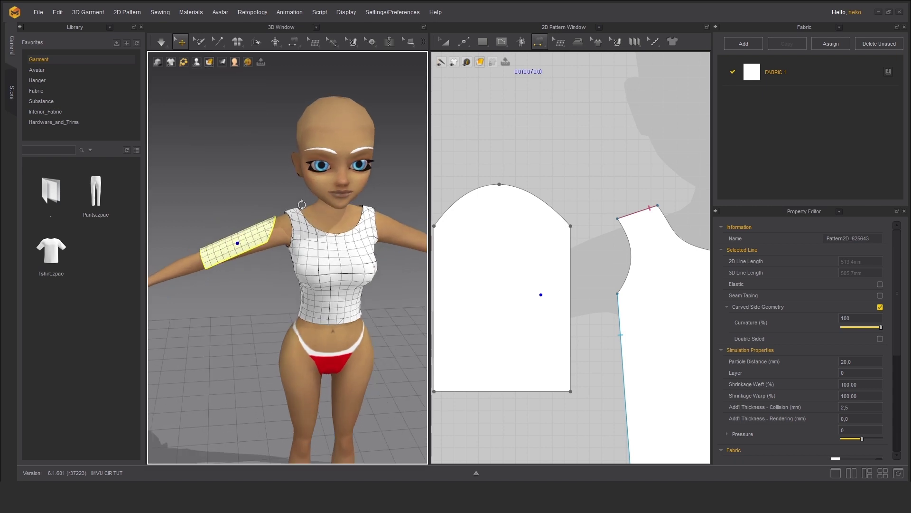
# Step: Sew the sleeve piece's two straight side edges together with Segment Sewing
pyautogui.click(555, 213)
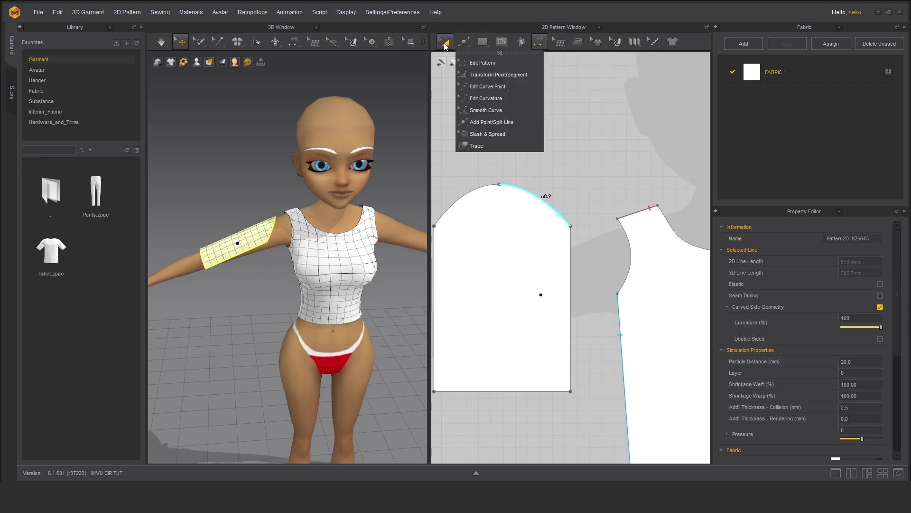
pyautogui.click(504, 44)
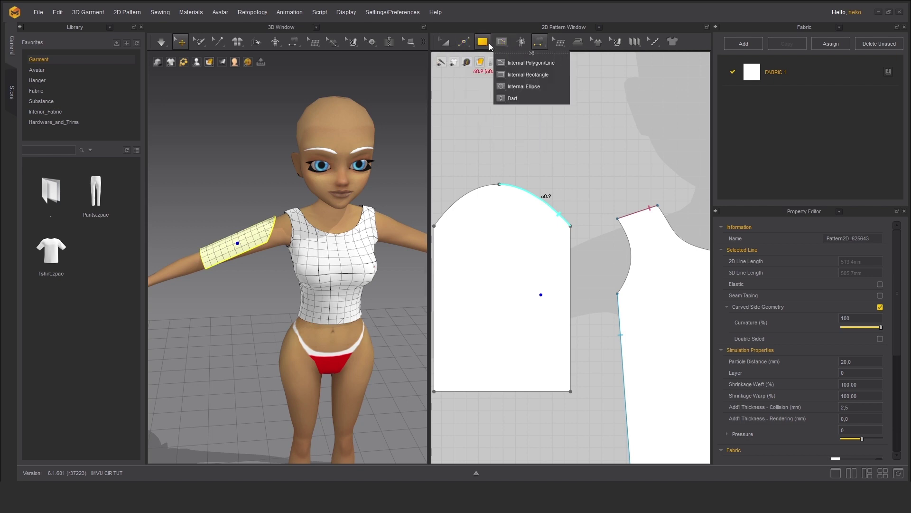
pyautogui.click(541, 46)
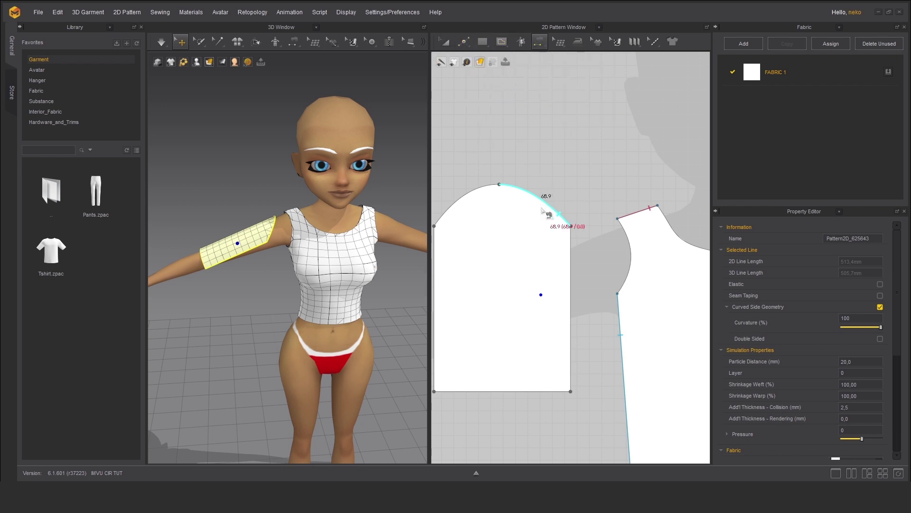
pyautogui.scroll(3, 559, 258)
pyautogui.scroll(-8, 570, 267)
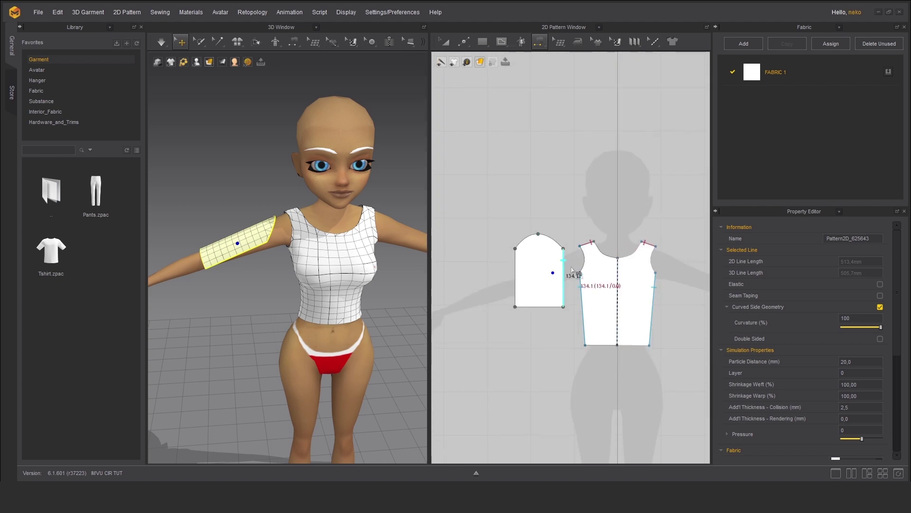
pyautogui.click(562, 268)
pyautogui.click(521, 264)
# Step: Simulate the sleeve closed around the arm and pull it up toward the shoulder
pyautogui.moveTo(318, 260); pyautogui.dragTo(291, 237, button='right')
pyautogui.press('space')
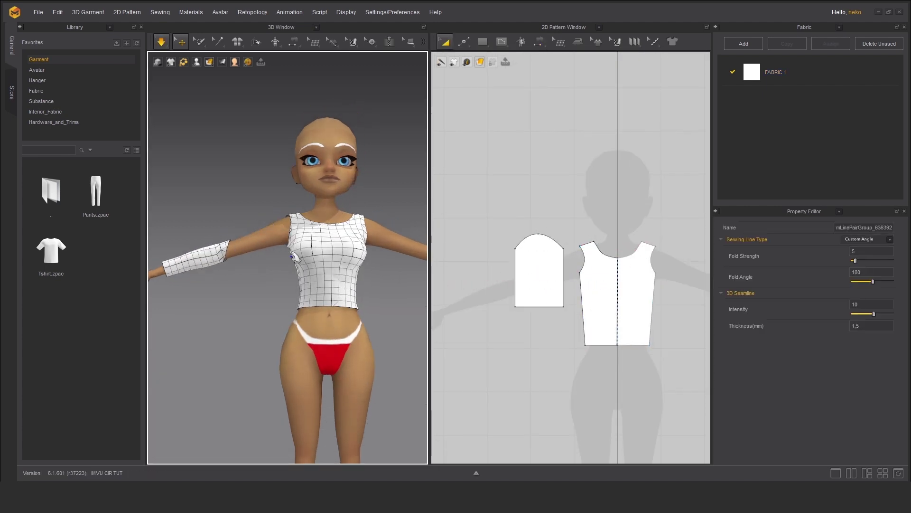
pyautogui.scroll(2, 202, 250)
pyautogui.moveTo(198, 249); pyautogui.dragTo(279, 269, button='middle')
pyautogui.moveTo(280, 268); pyautogui.dragTo(324, 243)
pyautogui.moveTo(325, 249); pyautogui.dragTo(303, 272, button='right')
pyautogui.moveTo(344, 292); pyautogui.dragTo(285, 297, button='middle')
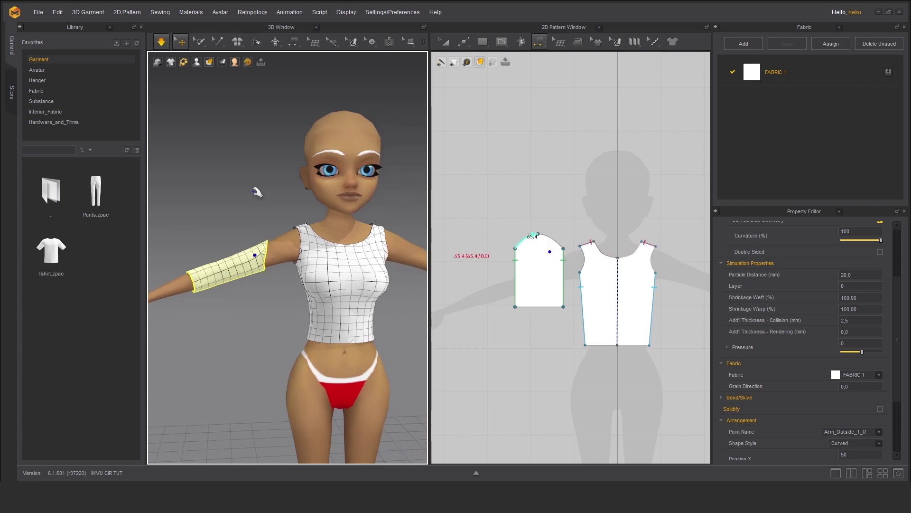
# Step: Sew the front half of the sleeve cap to the front bodice's armhole with Segment Sewing in the 3D view
pyautogui.click(294, 42)
pyautogui.click(322, 75)
pyautogui.scroll(5, 262, 254)
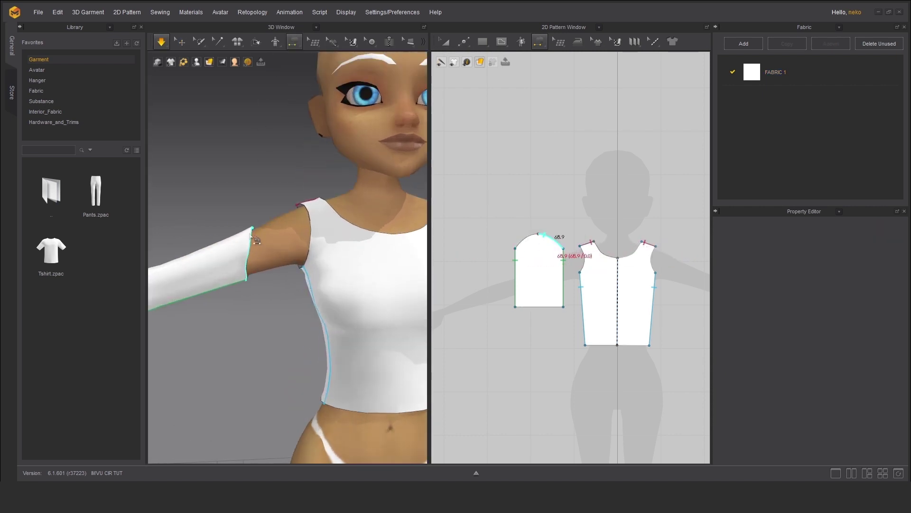
pyautogui.click(250, 235)
pyautogui.click(310, 210)
# Step: Sew the back half of the sleeve cap to the back bodice's armhole
pyautogui.moveTo(275, 258); pyautogui.dragTo(416, 252, button='right')
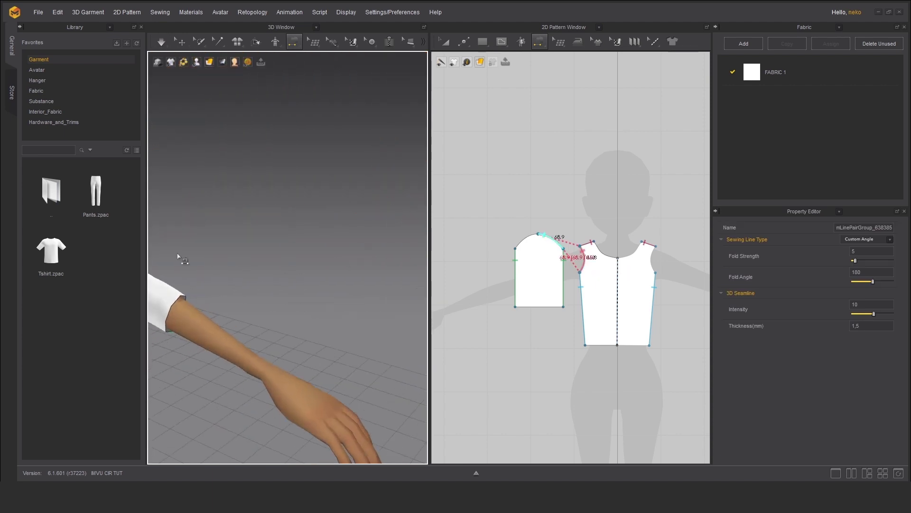
pyautogui.moveTo(178, 257); pyautogui.dragTo(428, 289, button='middle')
pyautogui.click(325, 272)
pyautogui.click(275, 260)
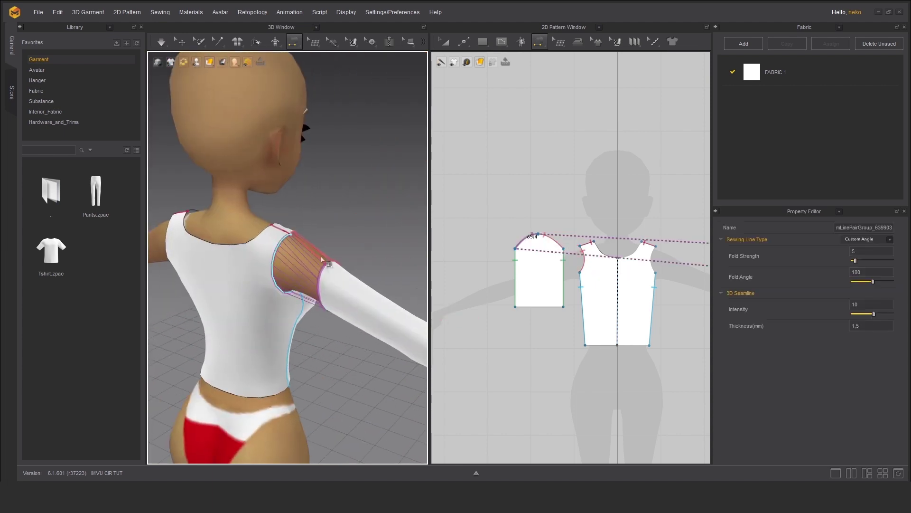
# Step: Simulate the top to join the sleeve to the bodice, and tug the shoulder of the front bodice to settle the drape
pyautogui.press('space')
pyautogui.moveTo(346, 266); pyautogui.dragTo(208, 251, button='right')
pyautogui.moveTo(342, 332); pyautogui.dragTo(208, 334, button='middle')
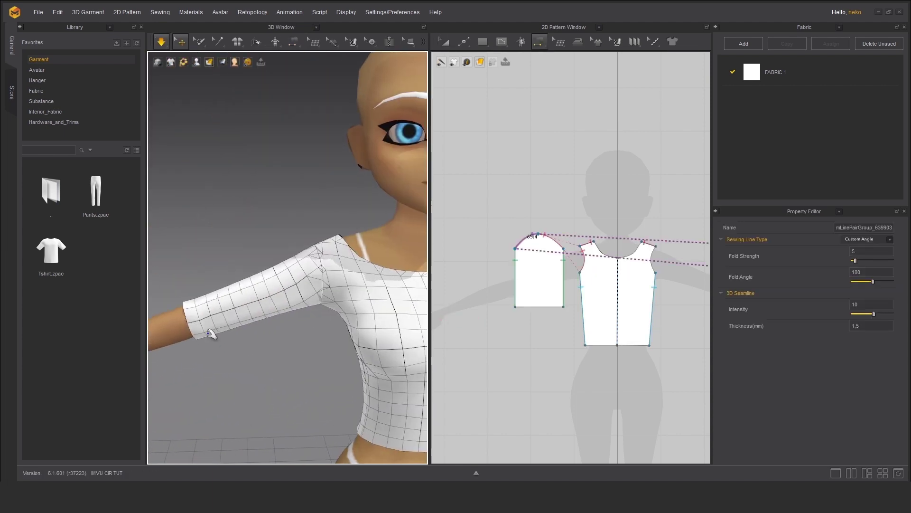
pyautogui.moveTo(336, 274)
pyautogui.mouseDown(button='right')
pyautogui.moveTo(291, 278)
pyautogui.moveTo(331, 261)
pyautogui.mouseUp(button='right')
pyautogui.moveTo(334, 243); pyautogui.dragTo(413, 208)
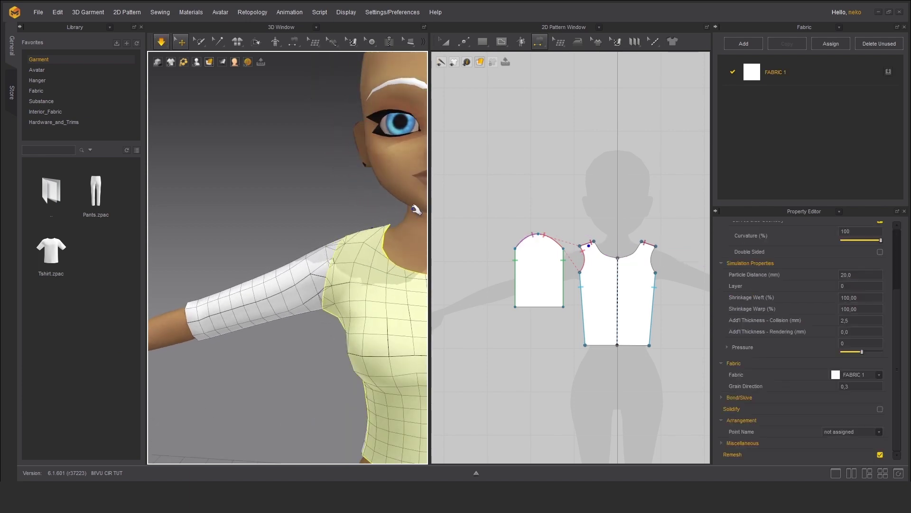
pyautogui.scroll(-5, 348, 306)
pyautogui.press('space')
pyautogui.moveTo(291, 311); pyautogui.dragTo(310, 314, button='right')
pyautogui.press('space')
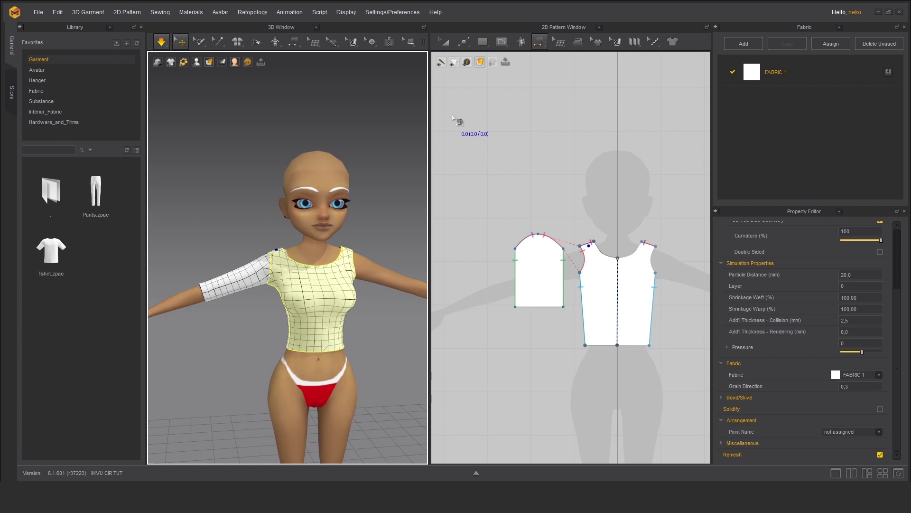
# Step: Shorten the sleeve by moving its hem edge upward with Edit Pattern
pyautogui.click(463, 42)
pyautogui.click(477, 59)
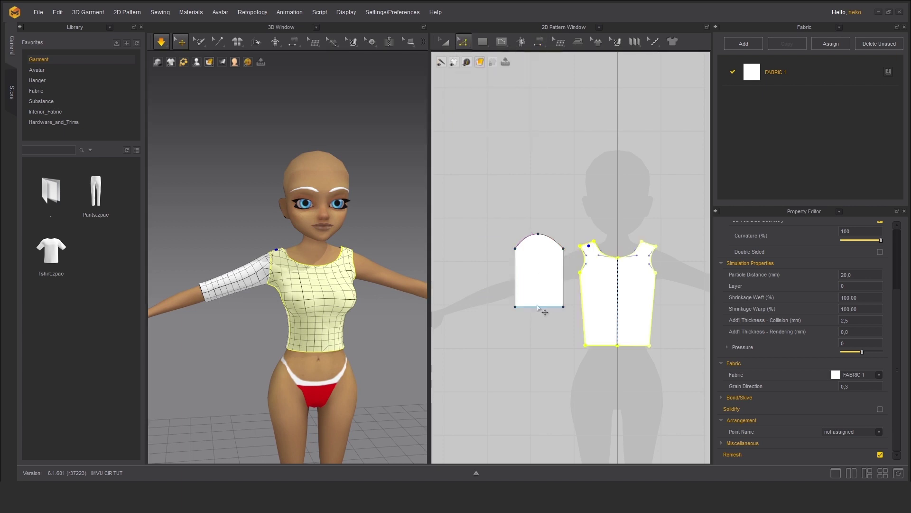
pyautogui.click(538, 307)
pyautogui.moveTo(549, 308); pyautogui.dragTo(547, 287)
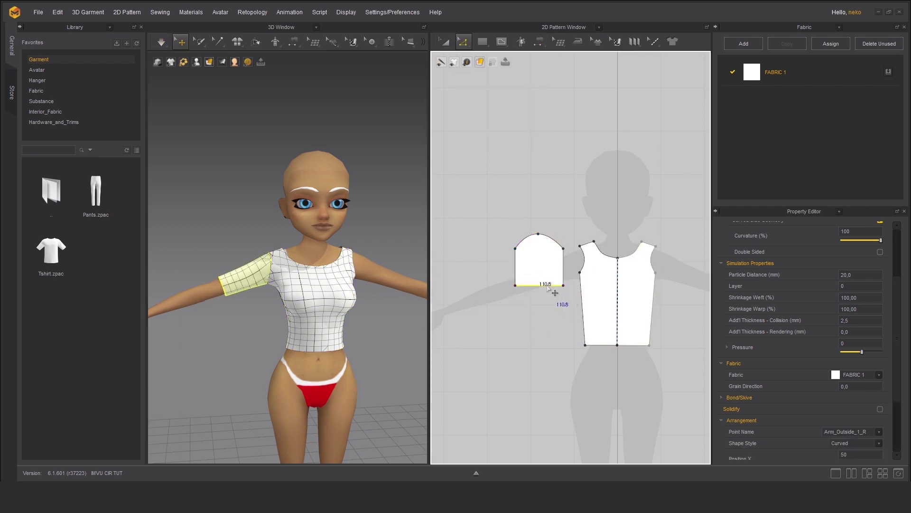
# Step: Simulate the shortened sleeve and tug the front bodice to settle the top on the avatar
pyautogui.click(283, 271)
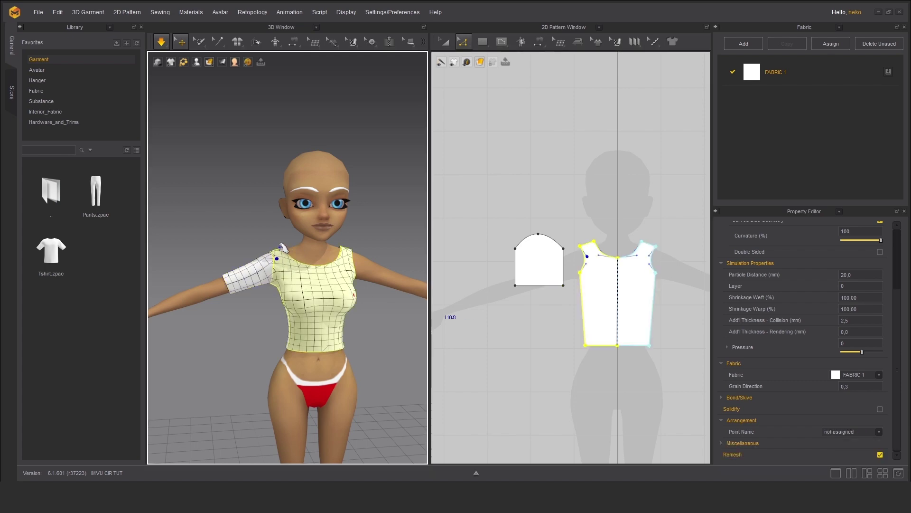
pyautogui.moveTo(319, 311)
pyautogui.mouseDown(button='right')
pyautogui.moveTo(517, 323)
pyautogui.moveTo(306, 319)
pyautogui.mouseUp(button='right')
pyautogui.moveTo(337, 367); pyautogui.dragTo(306, 352, button='middle')
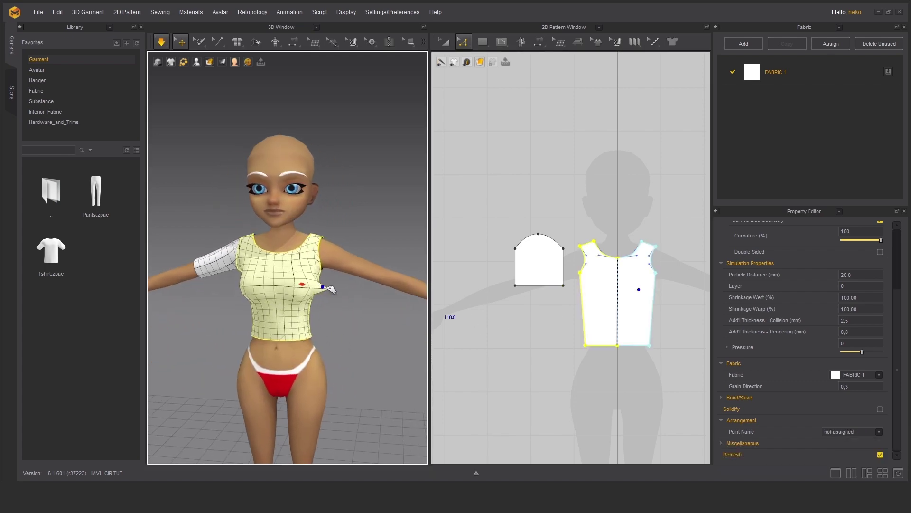
# Step: Copy the sleeve pattern and mirror-paste it between the front and back bodice patterns
pyautogui.scroll(-3, 551, 333)
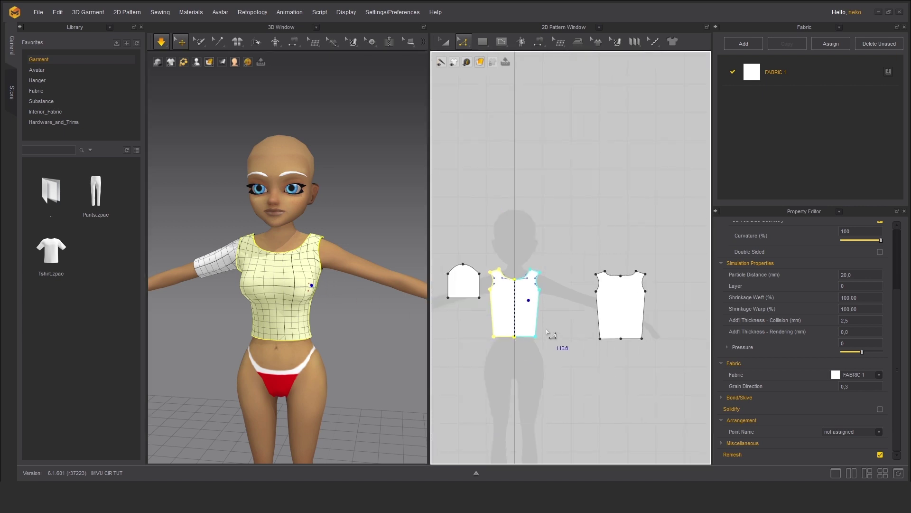
pyautogui.press('a')
pyautogui.click(455, 274)
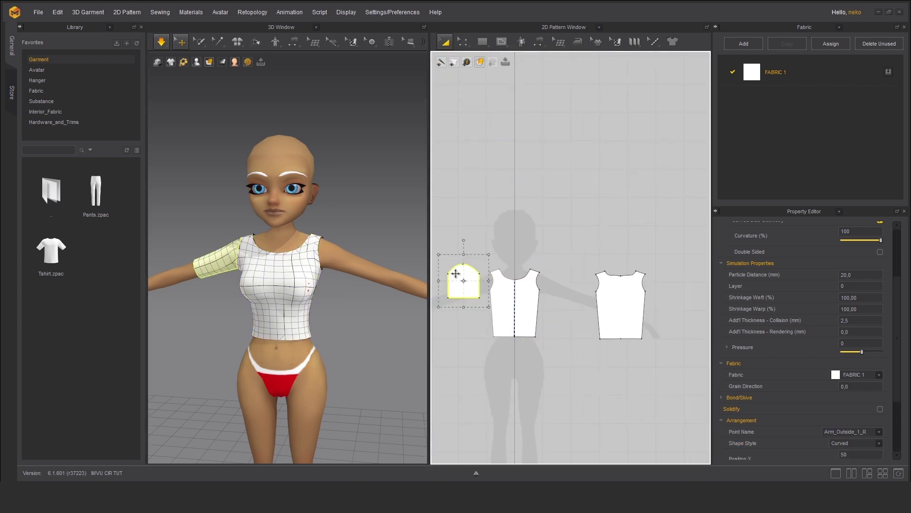
pyautogui.rightClick(471, 285)
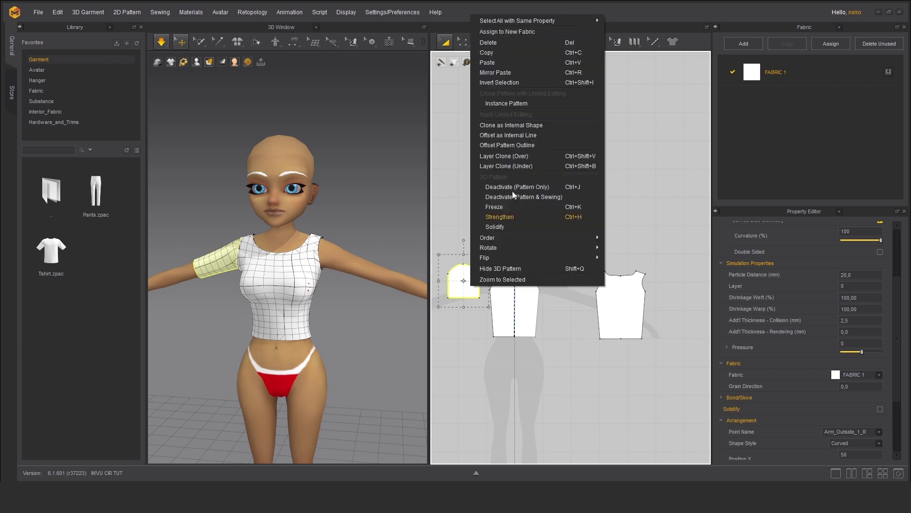
pyautogui.click(505, 53)
pyautogui.moveTo(612, 273); pyautogui.dragTo(539, 260, button='middle')
pyautogui.rightClick(606, 265)
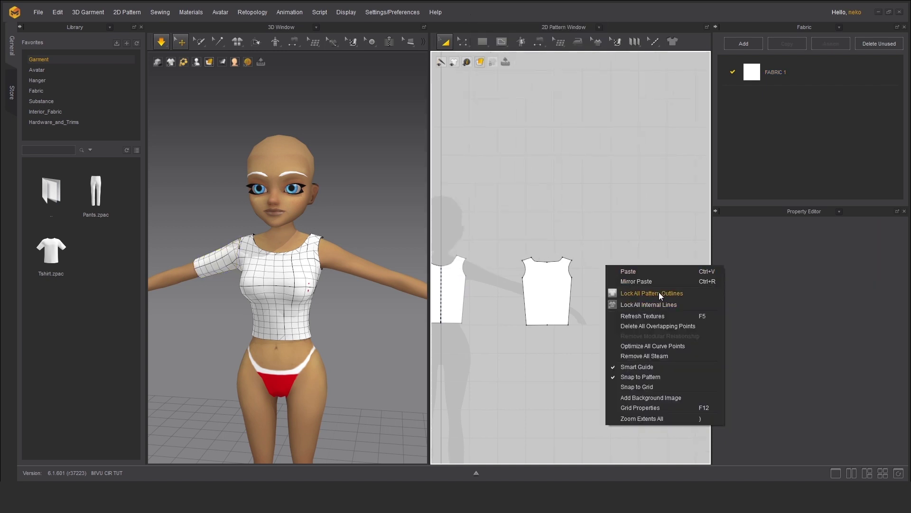
pyautogui.click(635, 281)
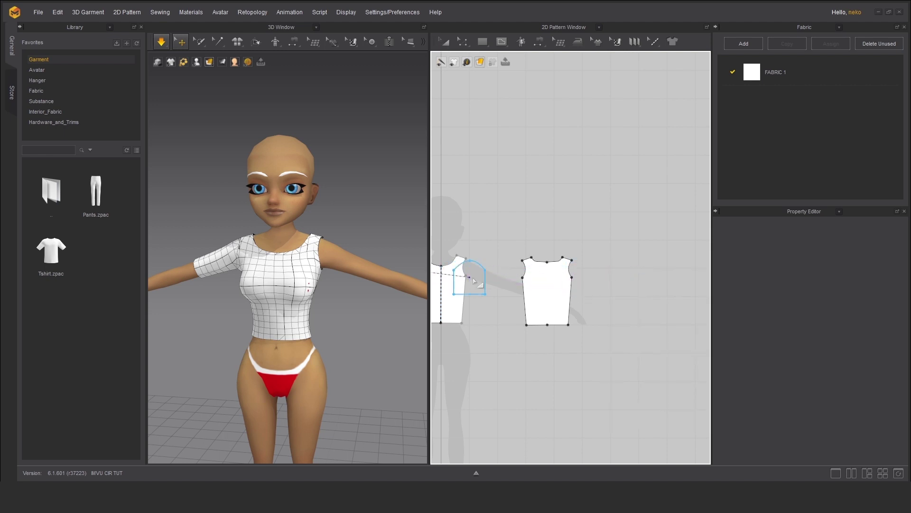
pyautogui.click(496, 280)
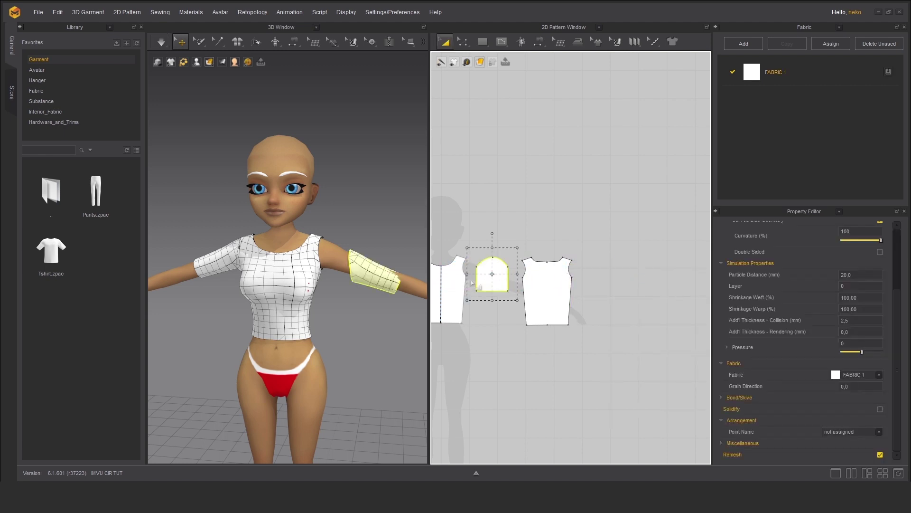
# Step: Position the mirrored sleeve around the avatar's bare upper arm, with its cap close to the bodice's armhole
pyautogui.moveTo(369, 274); pyautogui.dragTo(339, 258)
pyautogui.moveTo(338, 258); pyautogui.dragTo(286, 253, button='right')
pyautogui.scroll(3, 286, 253)
pyautogui.moveTo(280, 239); pyautogui.dragTo(287, 243)
pyautogui.moveTo(287, 243); pyautogui.dragTo(275, 277, button='right')
pyautogui.moveTo(276, 280); pyautogui.dragTo(279, 278)
pyautogui.moveTo(219, 280); pyautogui.dragTo(328, 169, button='right')
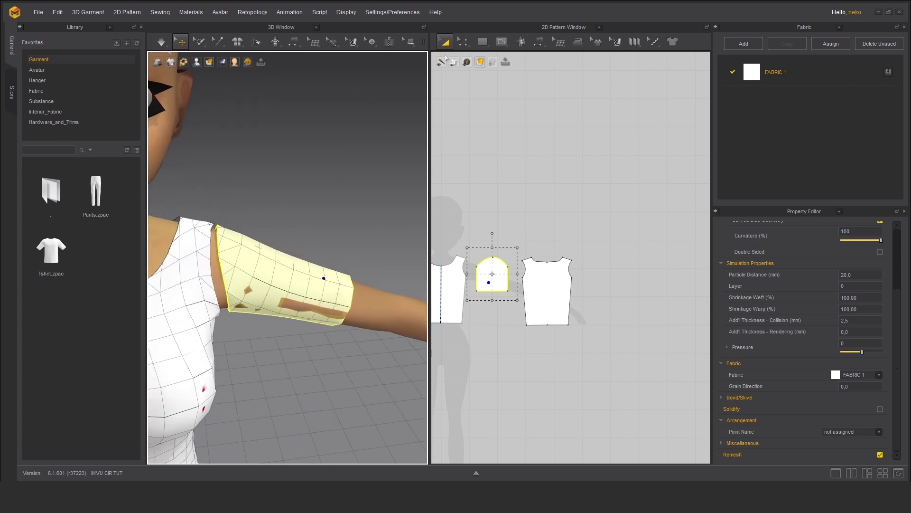
# Step: Sew the mirrored sleeve's cap to the front and back bodice armholes with Segment Sewing
pyautogui.click(293, 44)
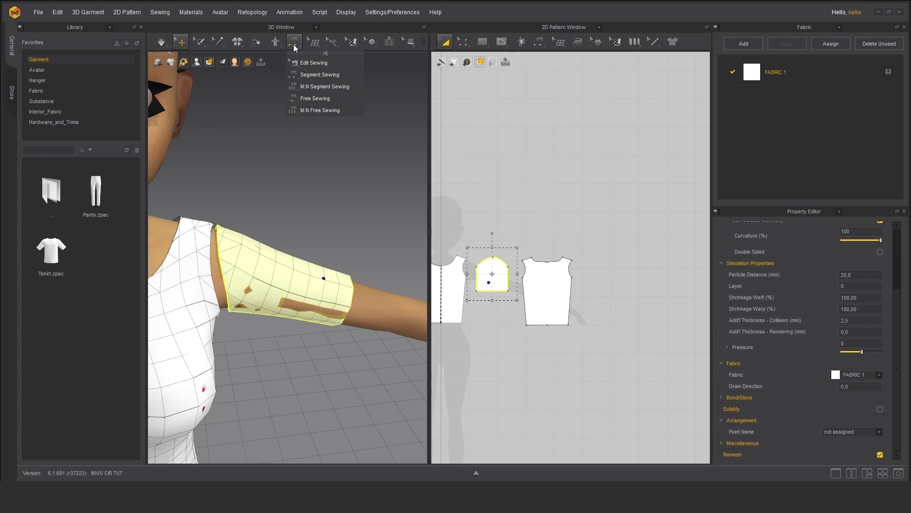
pyautogui.click(303, 77)
pyautogui.click(221, 246)
pyautogui.click(211, 249)
pyautogui.moveTo(209, 239); pyautogui.dragTo(114, 254, button='right')
pyautogui.moveTo(289, 305); pyautogui.dragTo(181, 304, button='middle')
pyautogui.click(320, 258)
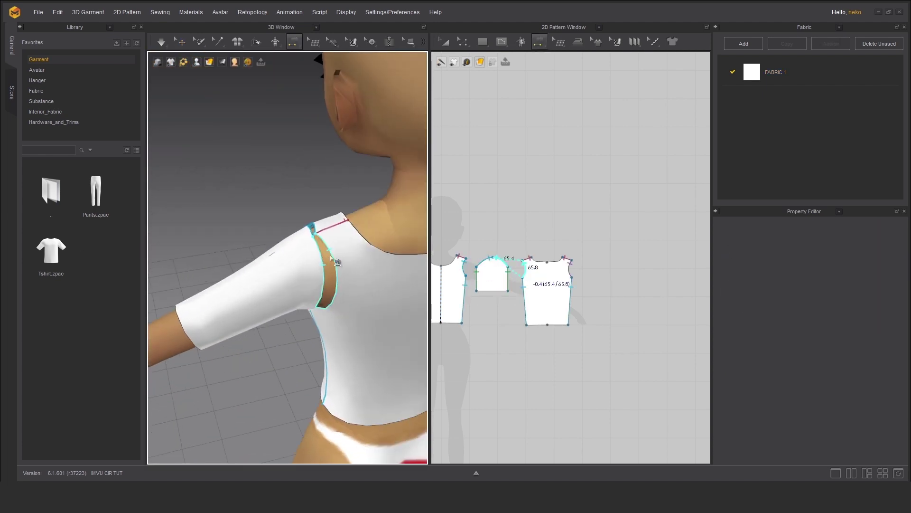
pyautogui.click(332, 262)
pyautogui.moveTo(332, 262); pyautogui.dragTo(430, 310, button='right')
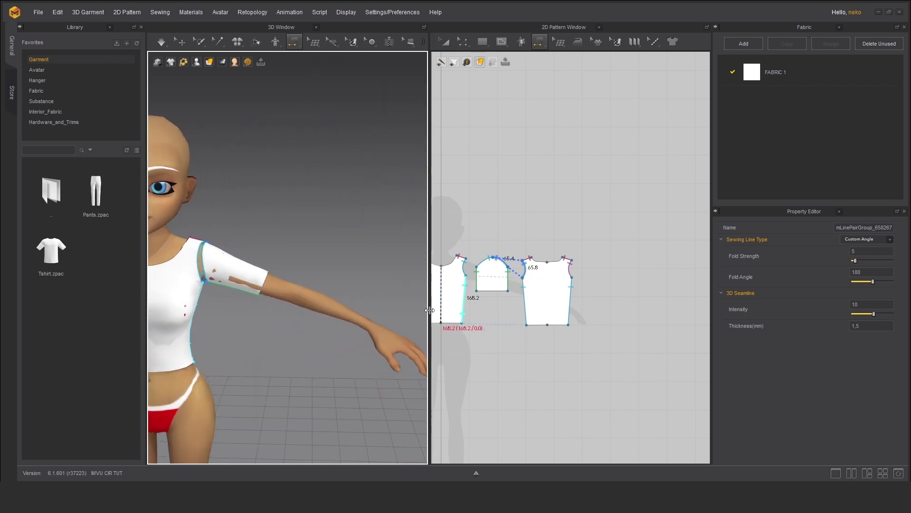
# Step: Simulate the top to join the second sleeve to the bodice and settle the drape
pyautogui.press('space')
pyautogui.moveTo(289, 336); pyautogui.dragTo(358, 308, button='middle')
pyautogui.click(331, 286)
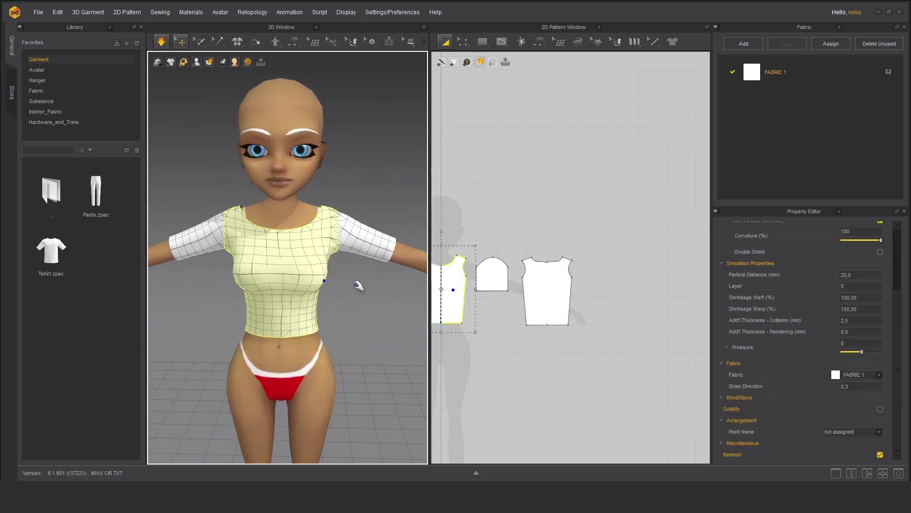
pyautogui.scroll(3, 497, 325)
pyautogui.scroll(-3, 363, 325)
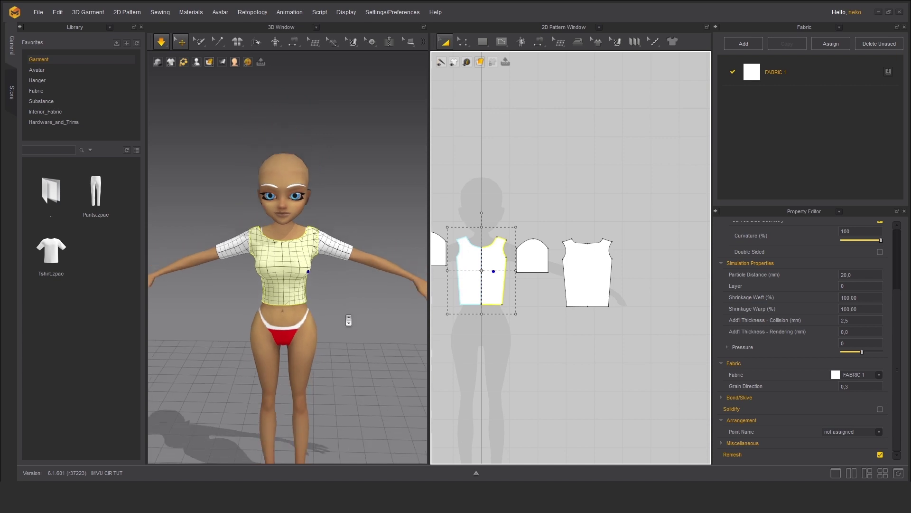
pyautogui.click(332, 319)
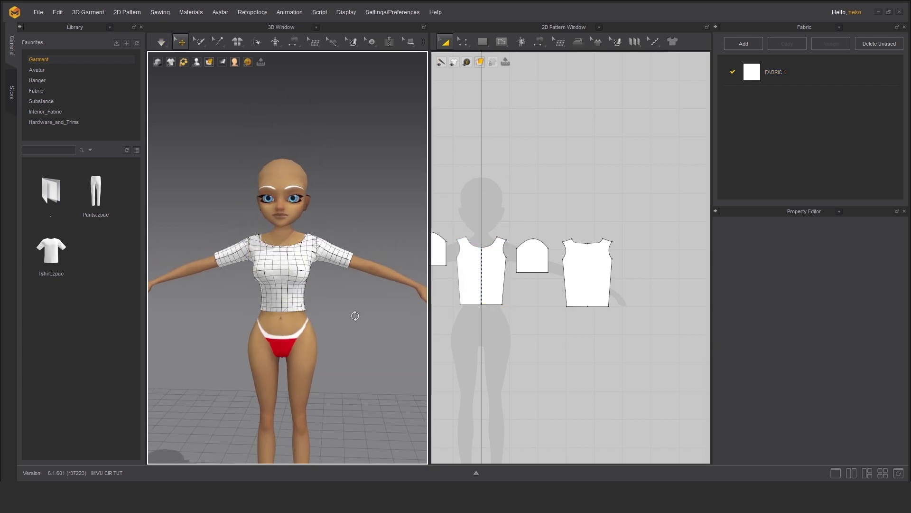
pyautogui.scroll(3, 355, 315)
pyautogui.click(362, 228)
pyautogui.press('space')
pyautogui.moveTo(356, 246)
pyautogui.mouseDown(button='right')
pyautogui.moveTo(478, 249)
pyautogui.moveTo(352, 245)
pyautogui.mouseUp(button='right')
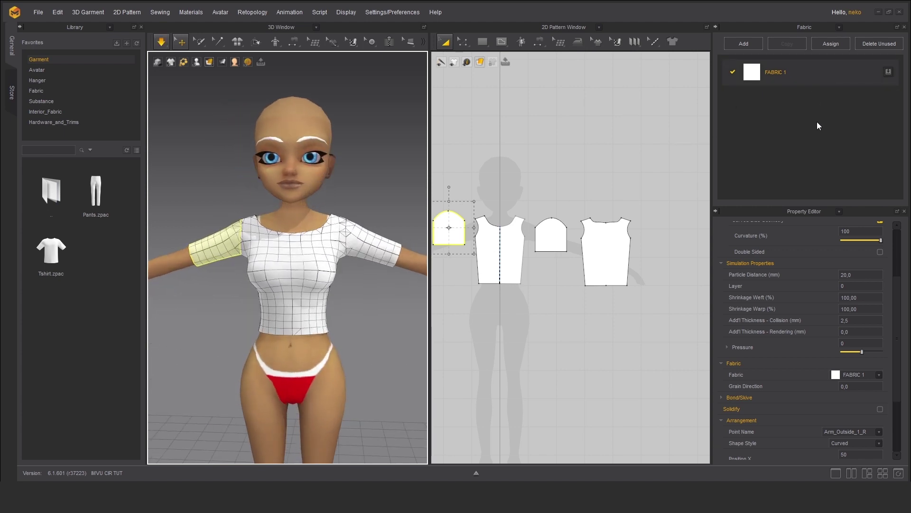
# Step: Apply the Silk_Taffeta physical property preset to FABRIC 1
pyautogui.click(797, 73)
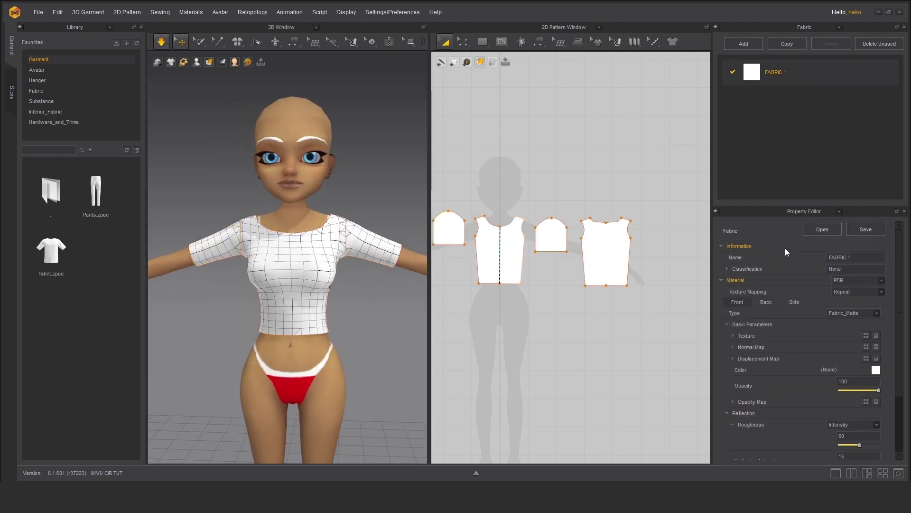
pyautogui.scroll(-3, 809, 322)
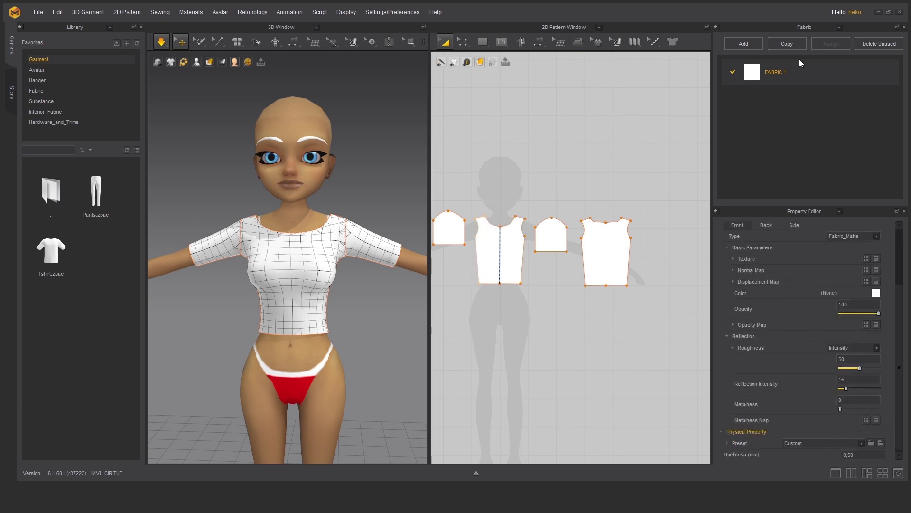
pyautogui.click(841, 443)
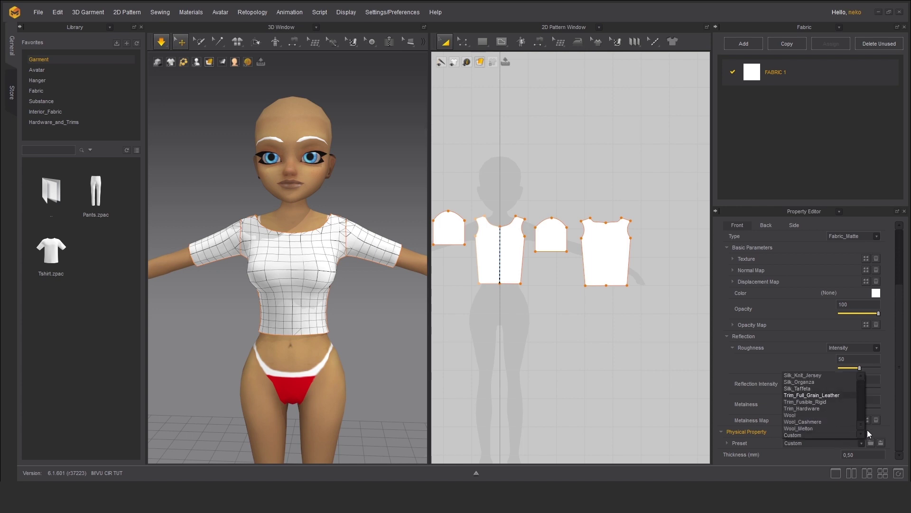
pyautogui.moveTo(860, 426); pyautogui.dragTo(858, 380)
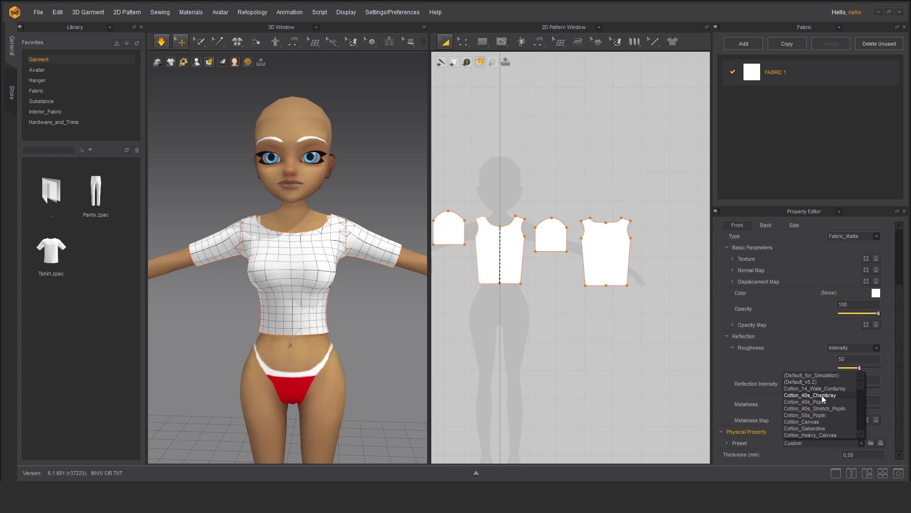
pyautogui.scroll(-1, 821, 395)
pyautogui.scroll(-1, 829, 416)
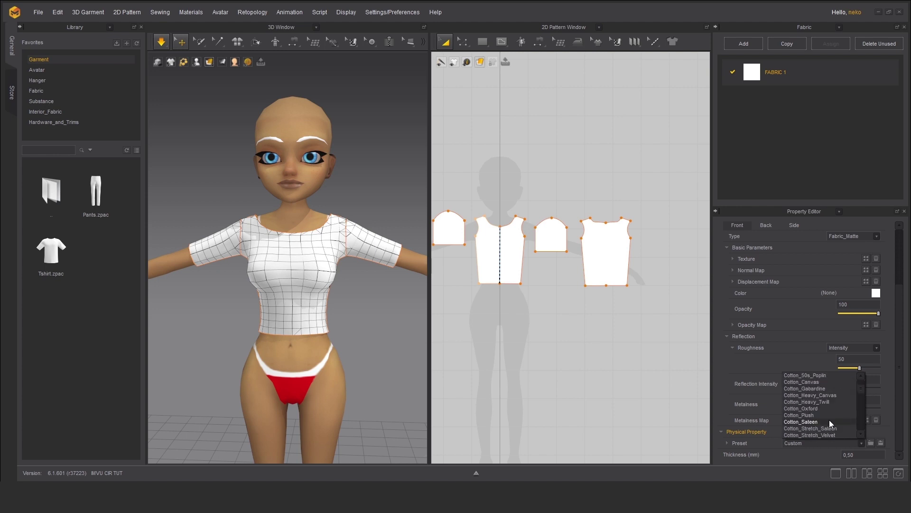
pyautogui.scroll(-2, 821, 417)
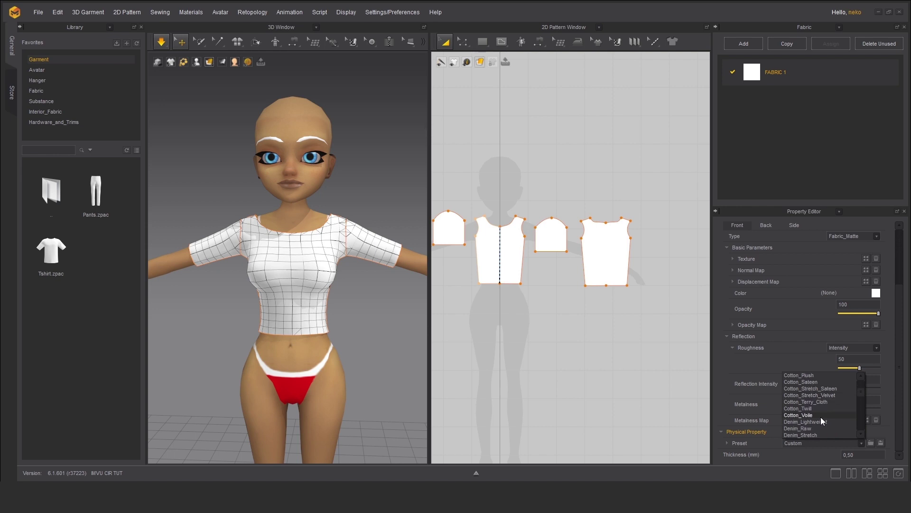
pyautogui.scroll(-4, 821, 417)
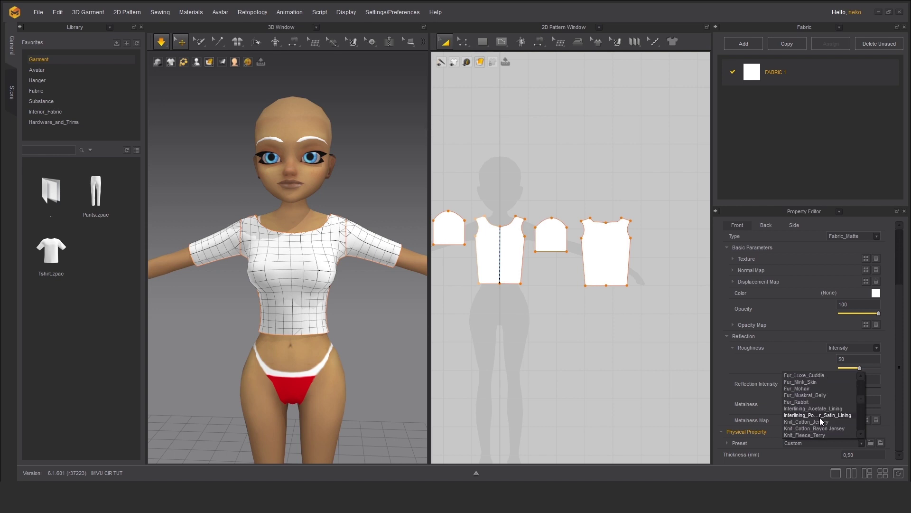
pyautogui.scroll(-10, 820, 417)
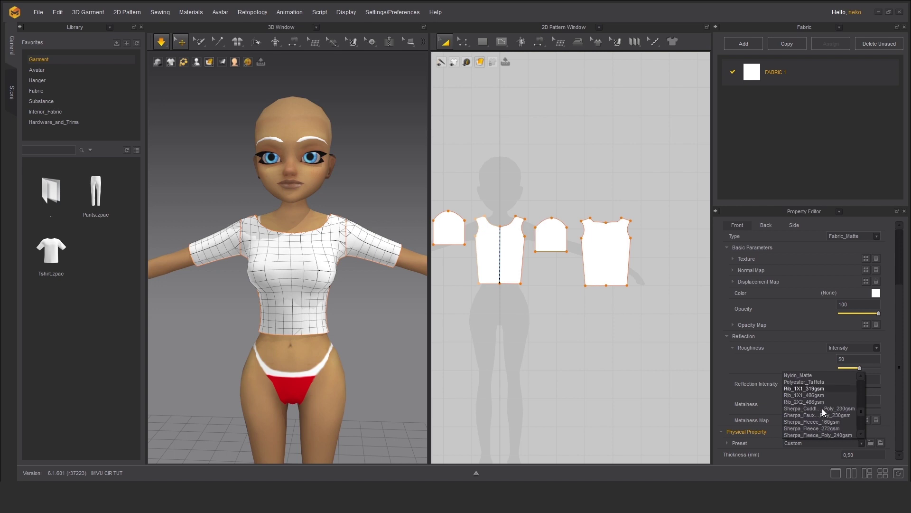
pyautogui.scroll(-2, 822, 408)
pyautogui.scroll(-4, 820, 409)
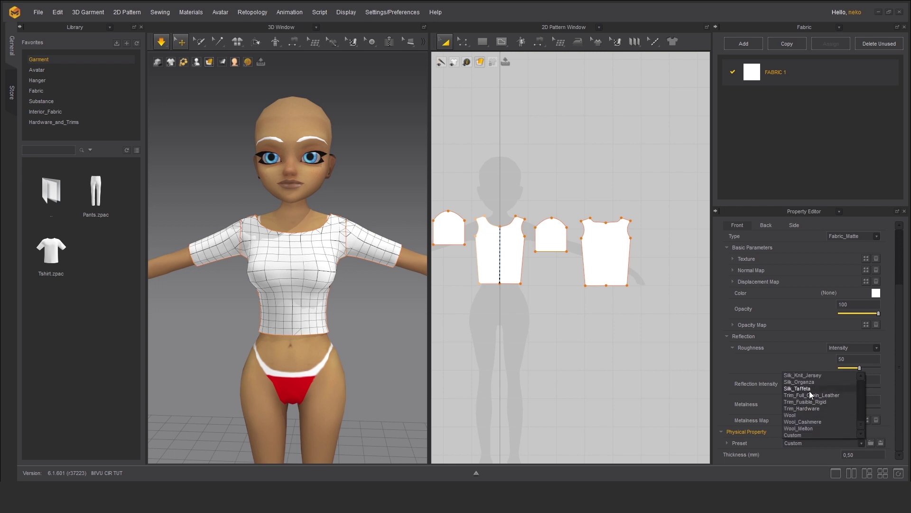
pyautogui.click(809, 391)
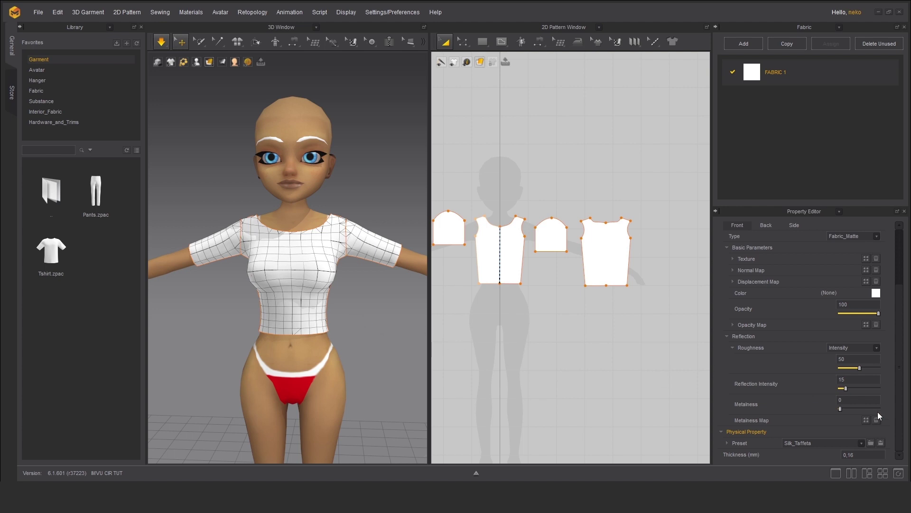
# Step: Change the fabric's physical property preset to Sherpa_Fleece_Poly_265gsm and simulate the top with it
pyautogui.press('Up')
pyautogui.press('Up')
pyautogui.press('Up')
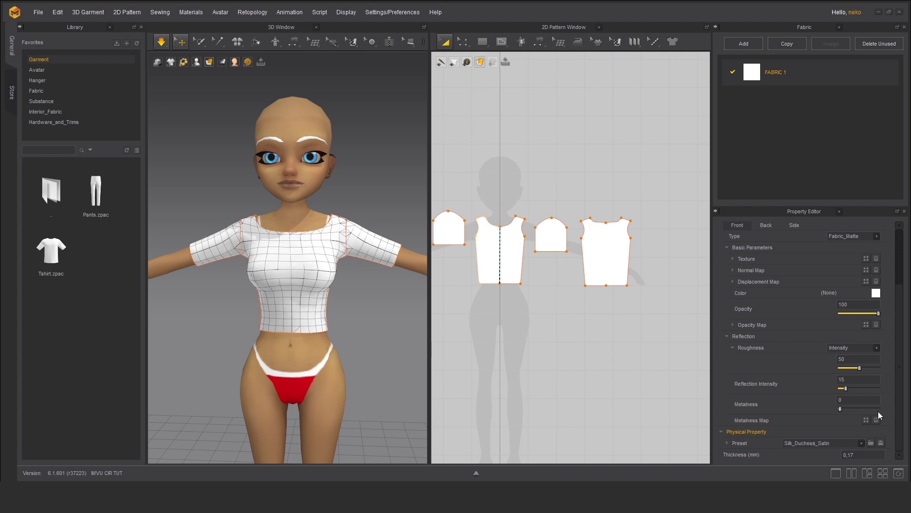
pyautogui.press('Up')
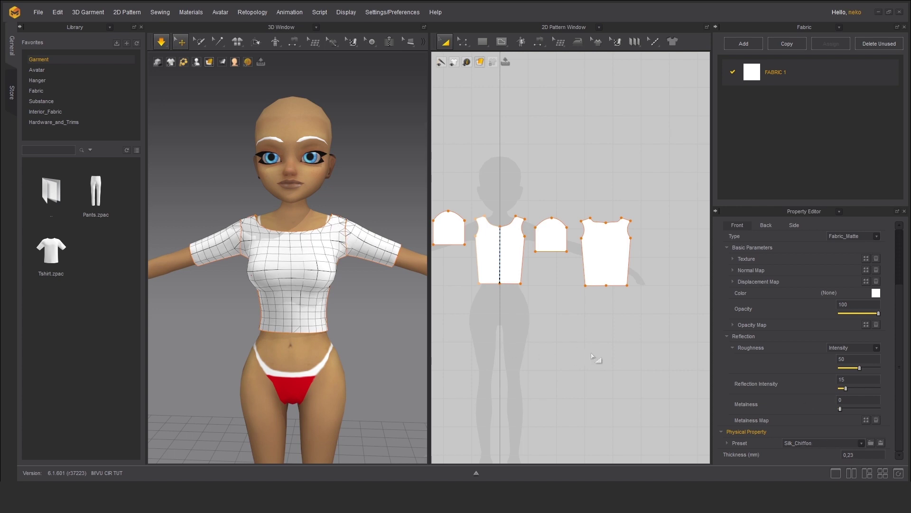
pyautogui.press('Up')
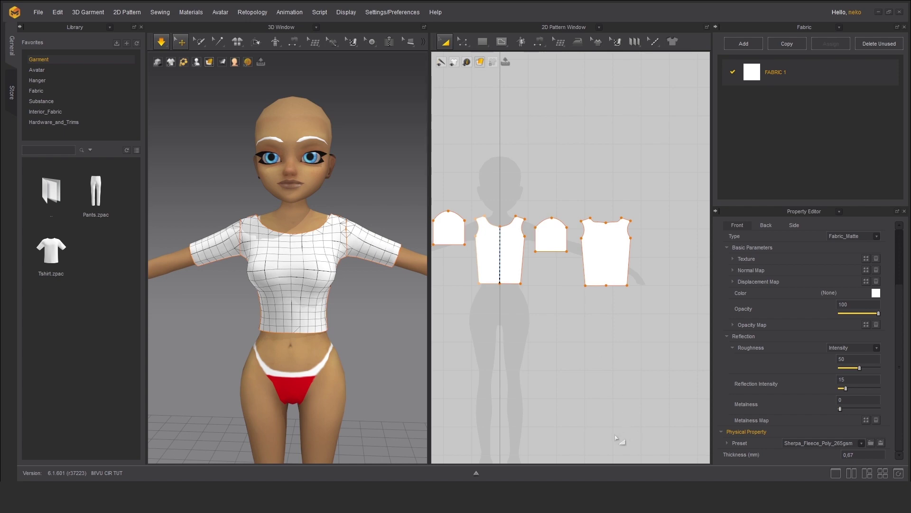
pyautogui.moveTo(374, 315); pyautogui.dragTo(415, 315, button='right')
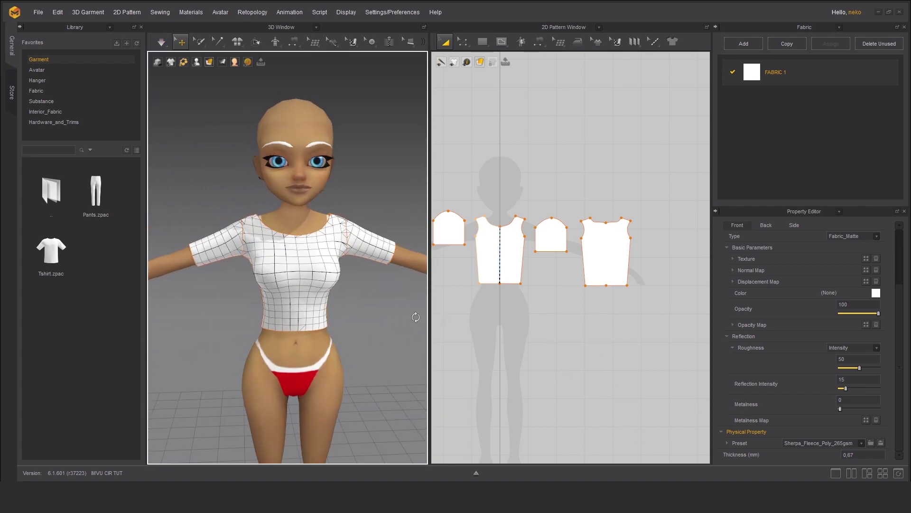
pyautogui.press('space')
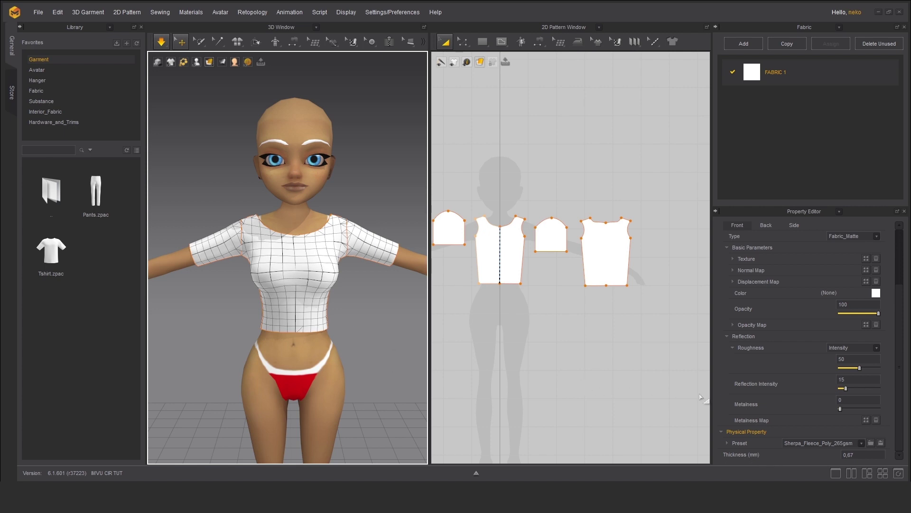
# Step: Expand the fabric preset's details, review its stretch, shear, bending and buckling settings, and collapse them again
pyautogui.click(728, 445)
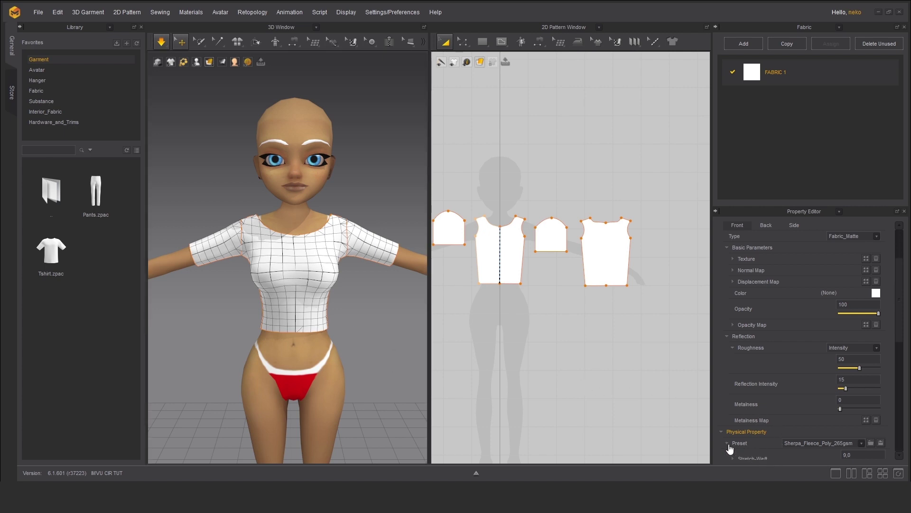
pyautogui.scroll(-3, 768, 419)
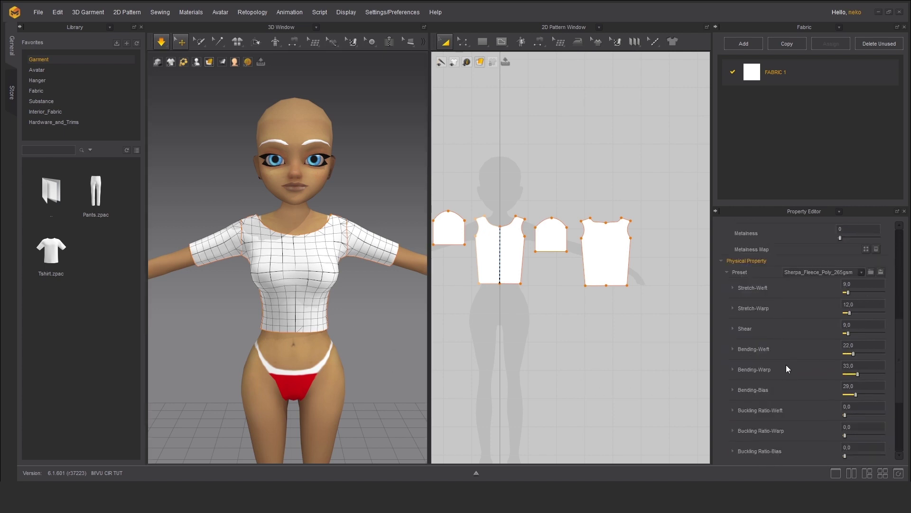
pyautogui.scroll(-3, 854, 277)
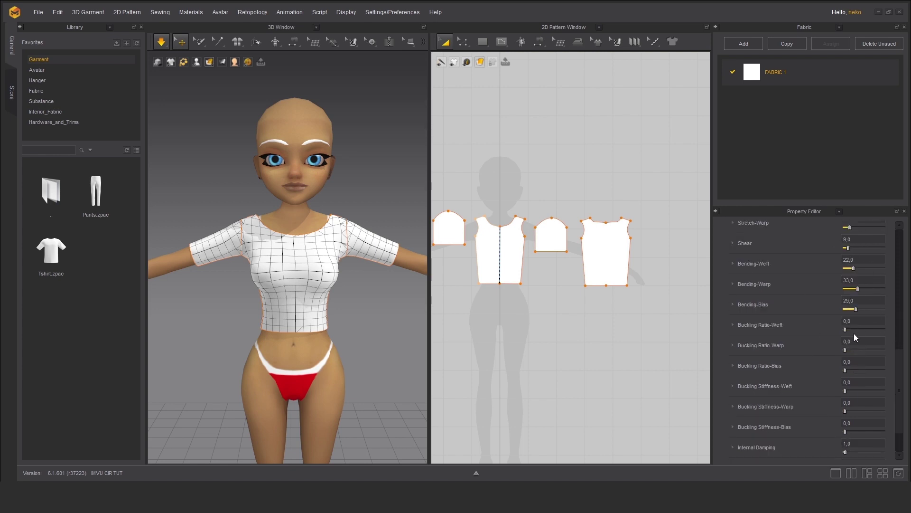
pyautogui.scroll(5, 858, 400)
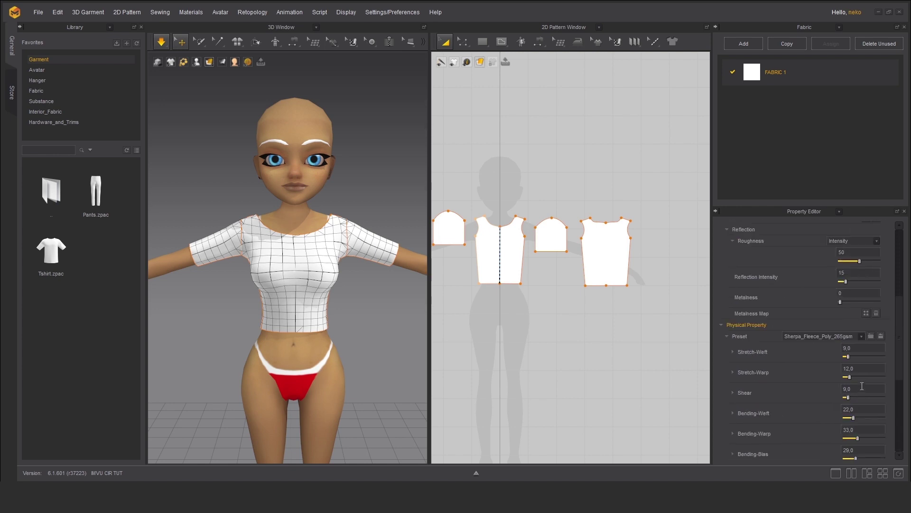
pyautogui.click(728, 394)
pyautogui.scroll(2, 762, 376)
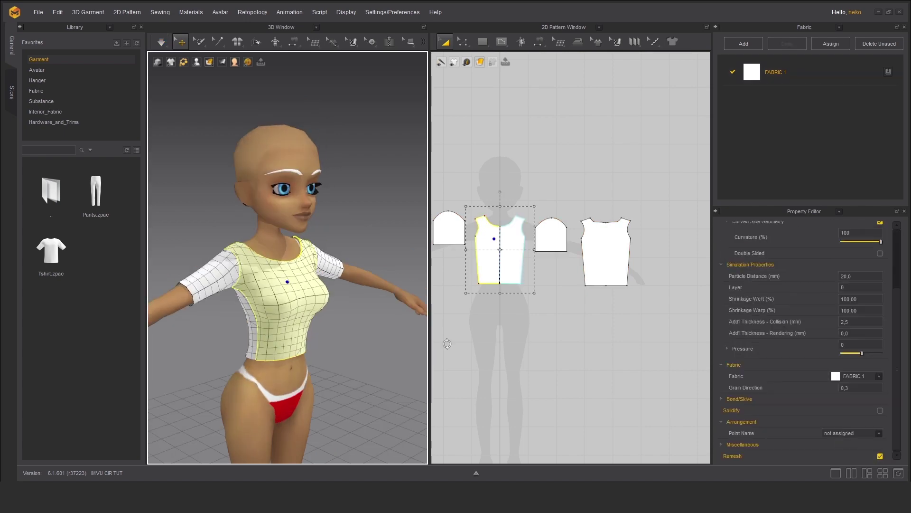
# Step: Examine the simulated top's fit and drape around the bodice from several angles and distances
pyautogui.moveTo(447, 343); pyautogui.dragTo(819, 335, button='right')
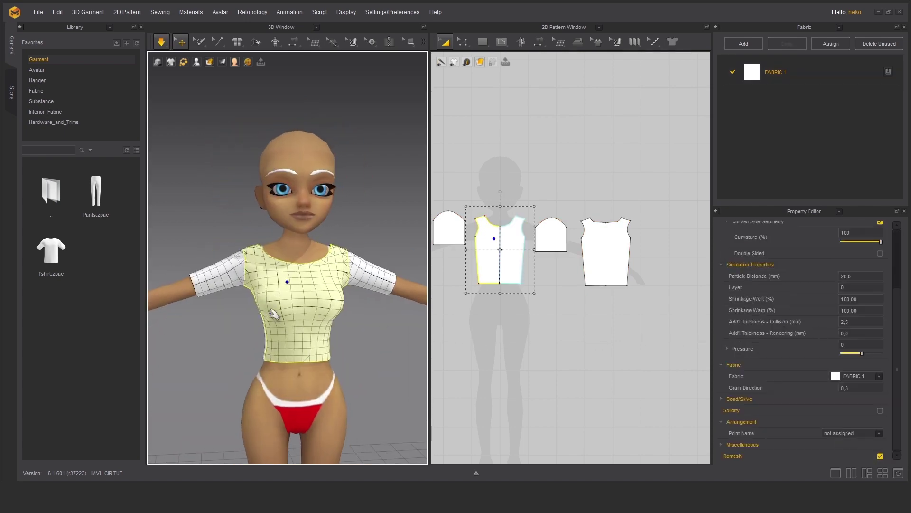
pyautogui.scroll(-2, 275, 311)
pyautogui.moveTo(236, 318)
pyautogui.mouseDown(button='right')
pyautogui.moveTo(482, 321)
pyautogui.moveTo(294, 221)
pyautogui.moveTo(248, 325)
pyautogui.mouseUp(button='right')
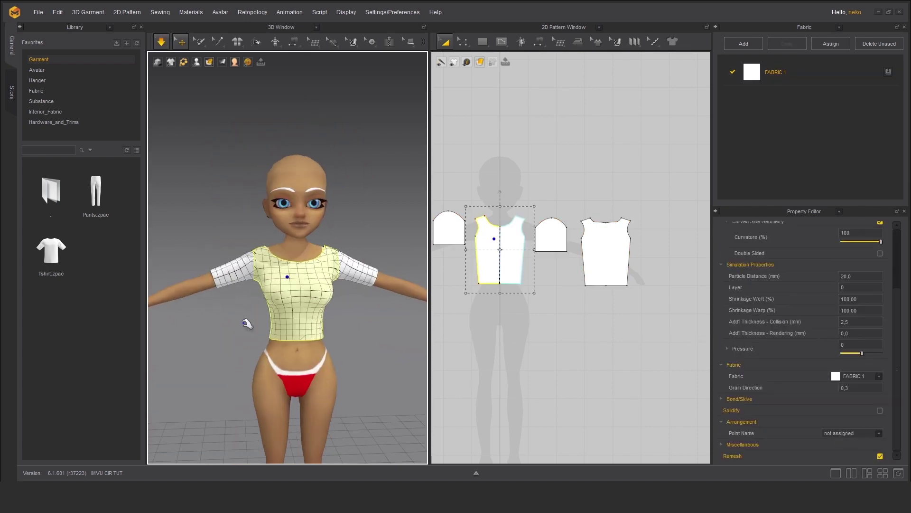
pyautogui.scroll(5, 305, 320)
pyautogui.moveTo(337, 356)
pyautogui.mouseDown(button='right')
pyautogui.moveTo(178, 350)
pyautogui.moveTo(335, 360)
pyautogui.mouseUp(button='right')
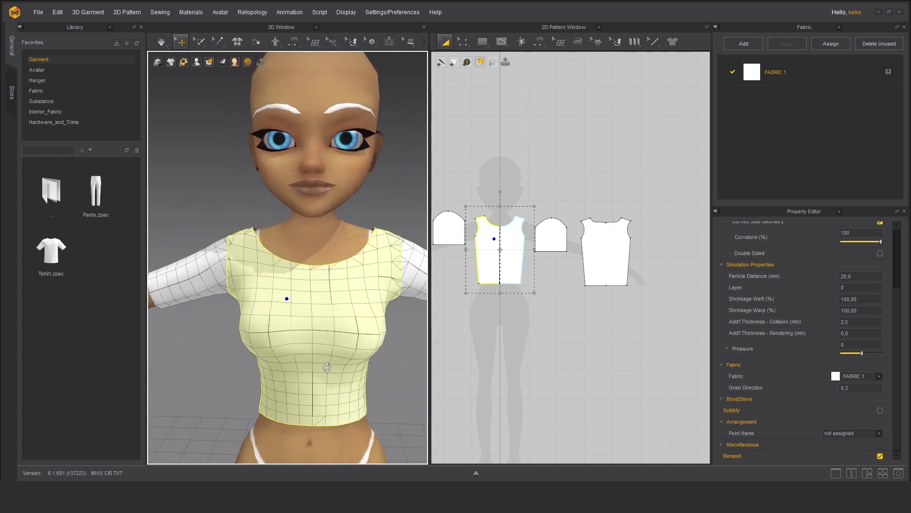
pyautogui.press('space')
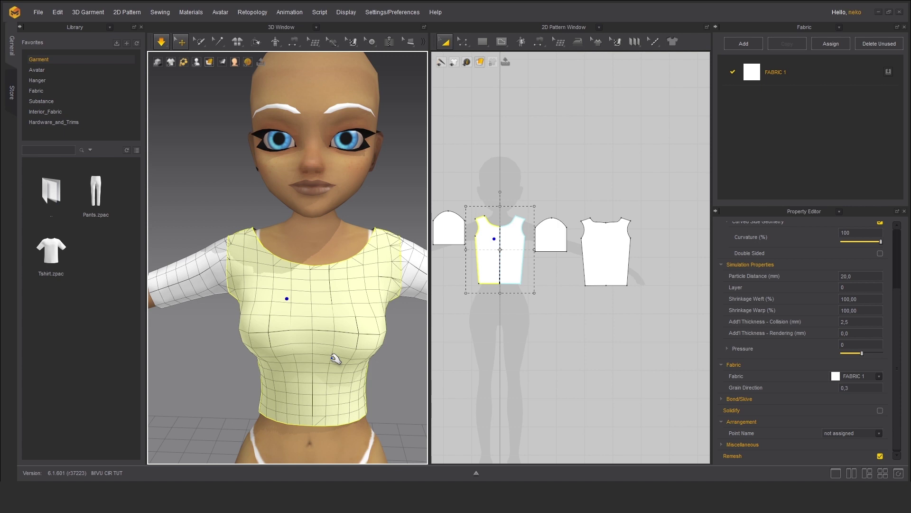
pyautogui.moveTo(355, 361); pyautogui.dragTo(363, 360, button='right')
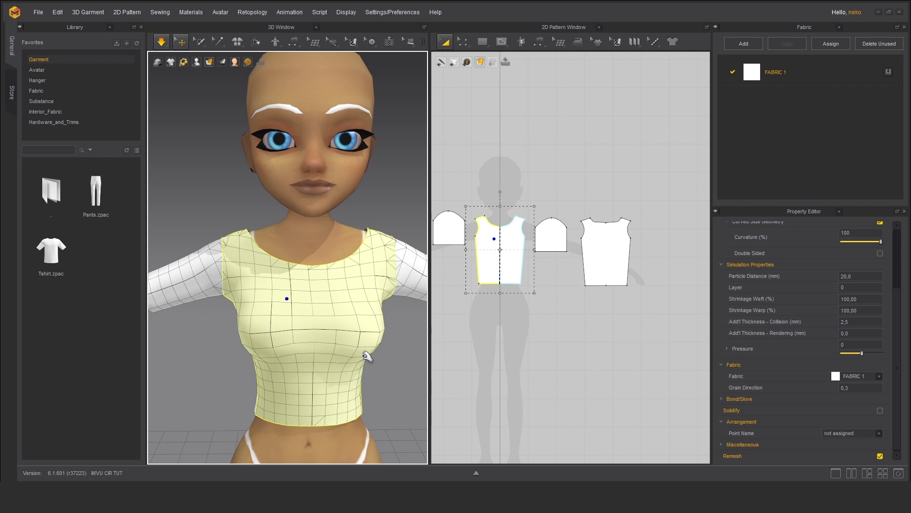
pyautogui.moveTo(370, 352); pyautogui.dragTo(363, 346, button='right')
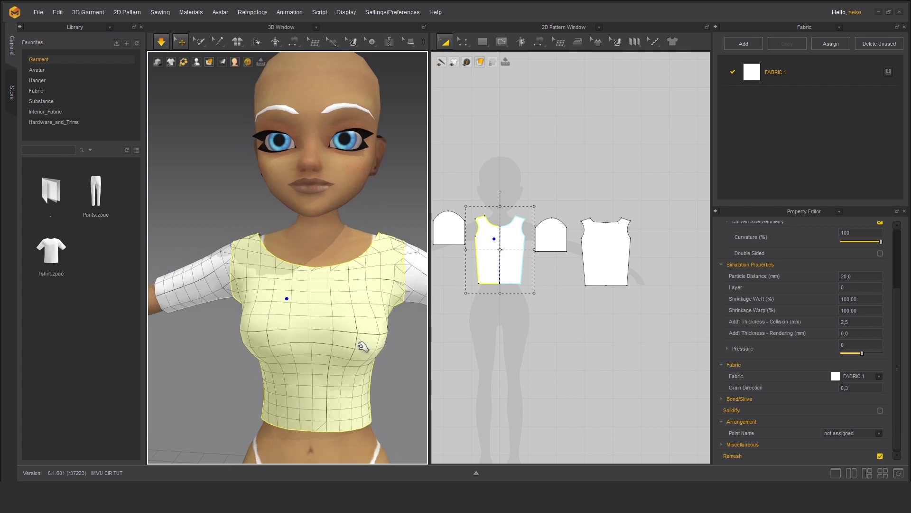